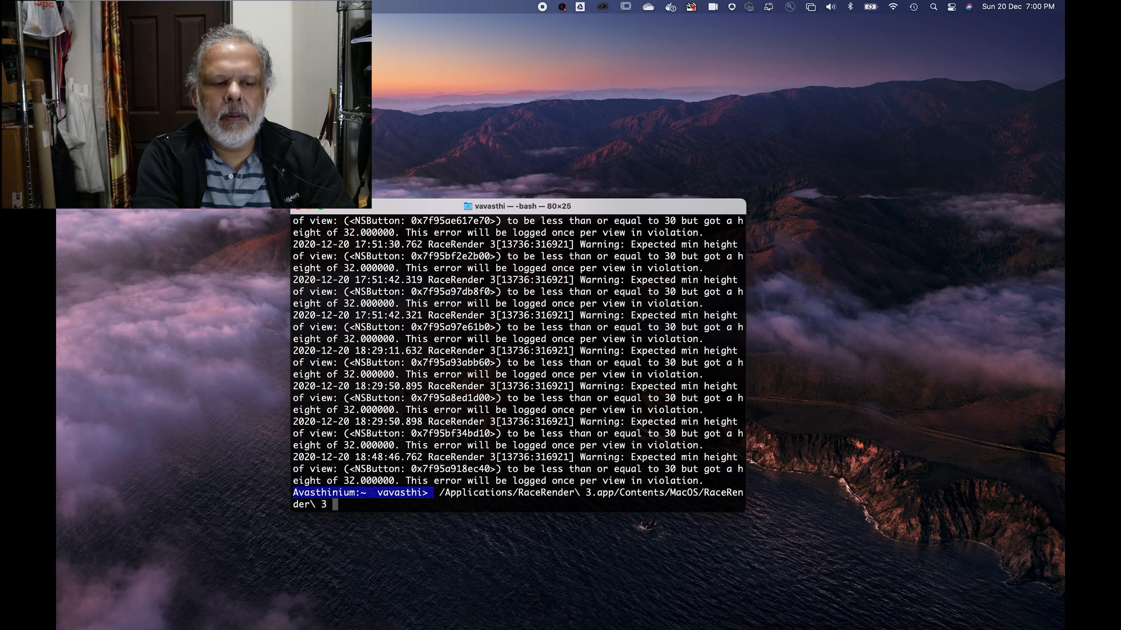
Step: Launch RaceRender 3 from the terminal and start a new project with the Data Overlay + PiP Video template
key("Return")
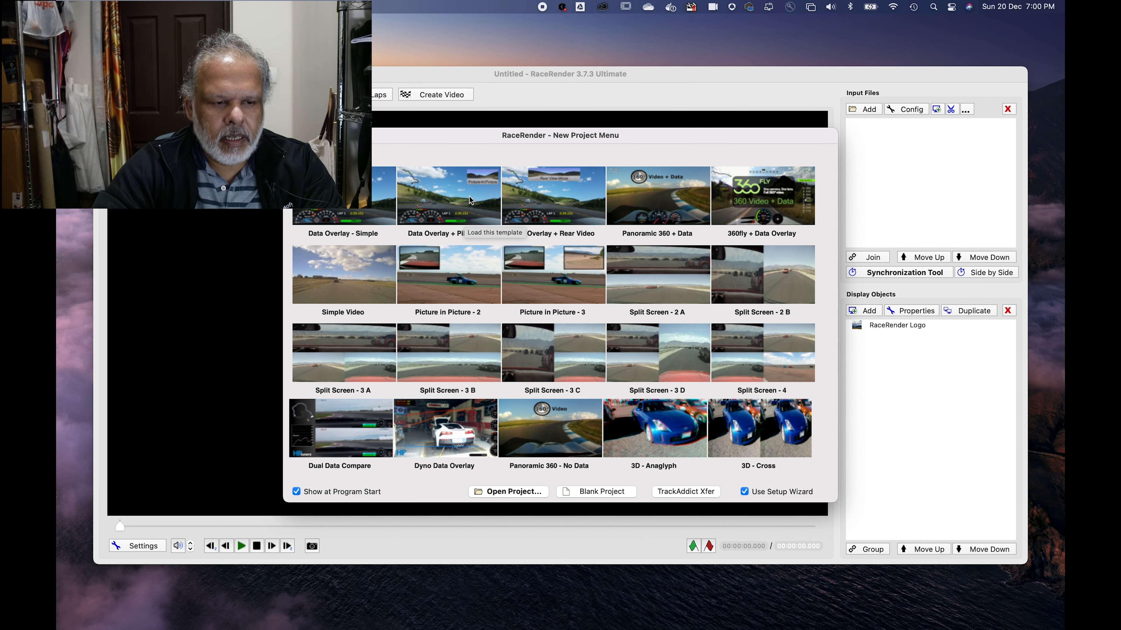
left_click(449, 194)
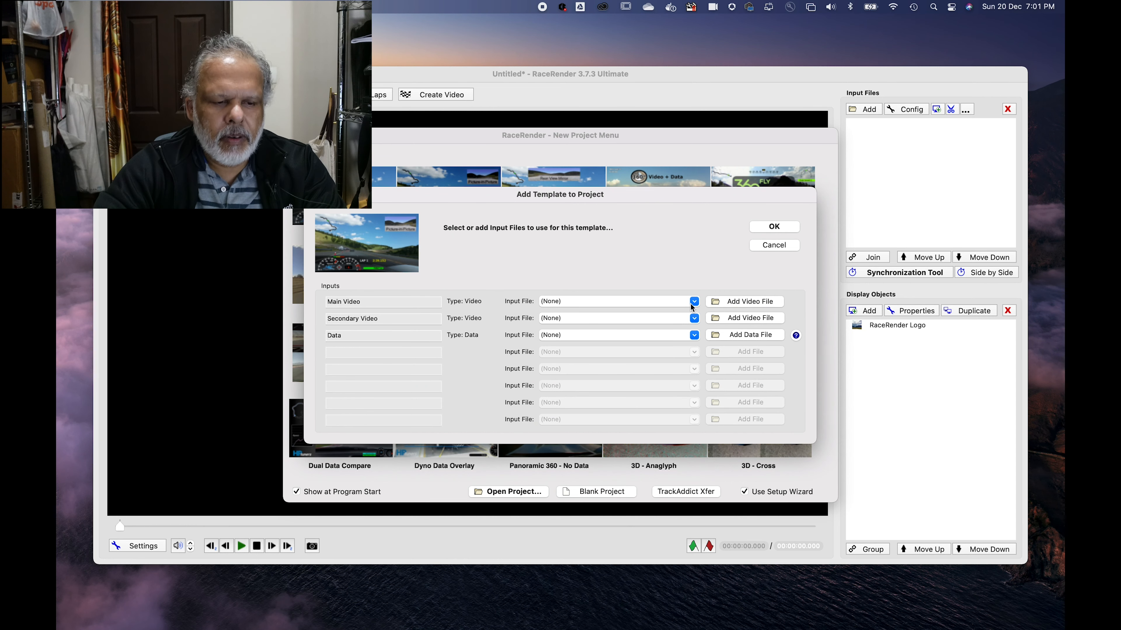
Step: Assign front.mp4 from the f2 folder as the template's main video
left_click(740, 303)
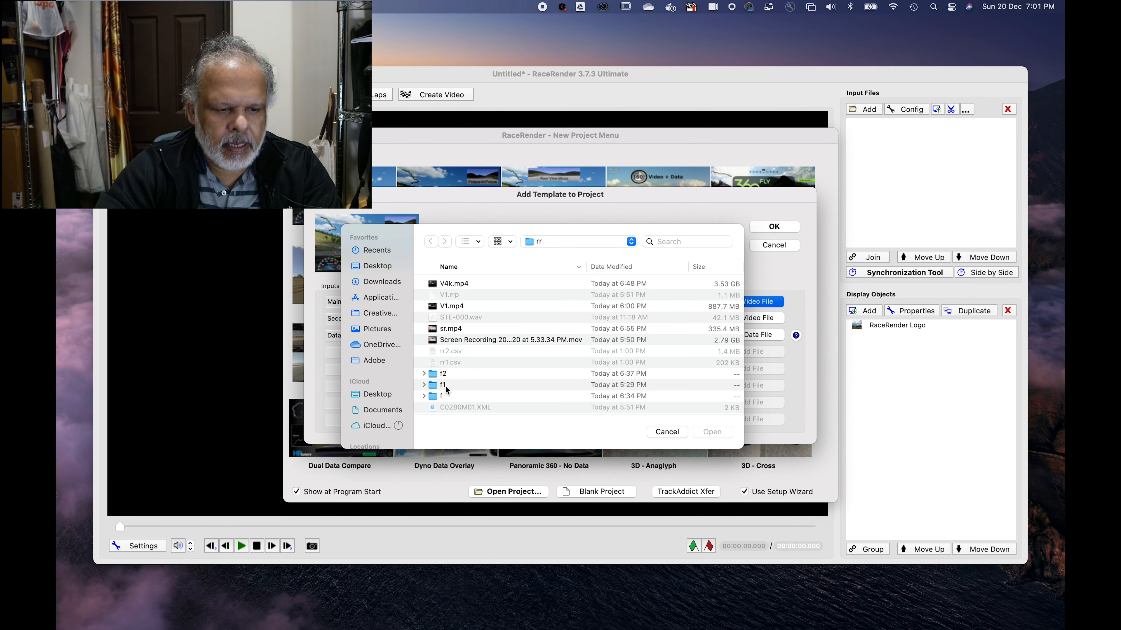
double_click(455, 373)
left_click(511, 353)
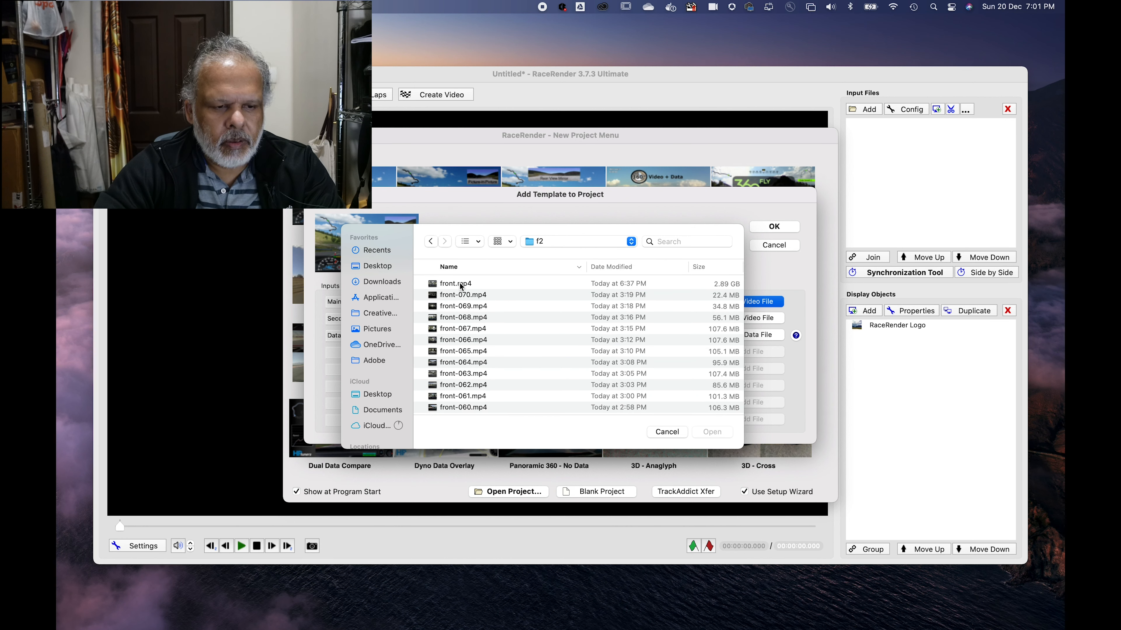
double_click(461, 284)
Step: Assign back.mp4 from the b2 folder as the template's secondary video
left_click(749, 319)
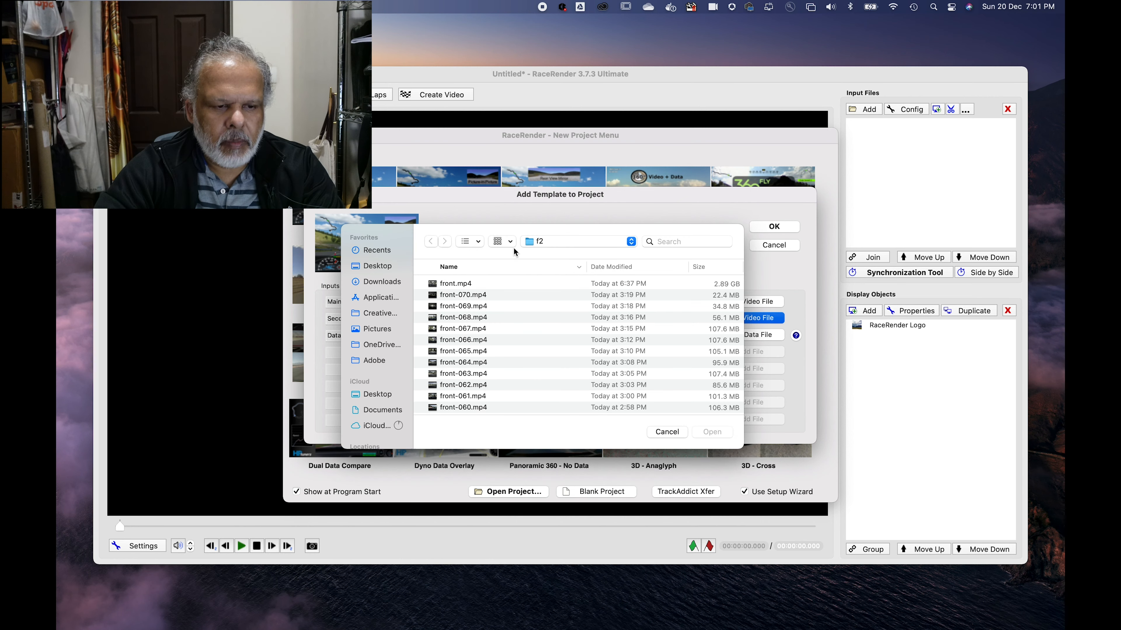
left_click(533, 244)
left_click(535, 256)
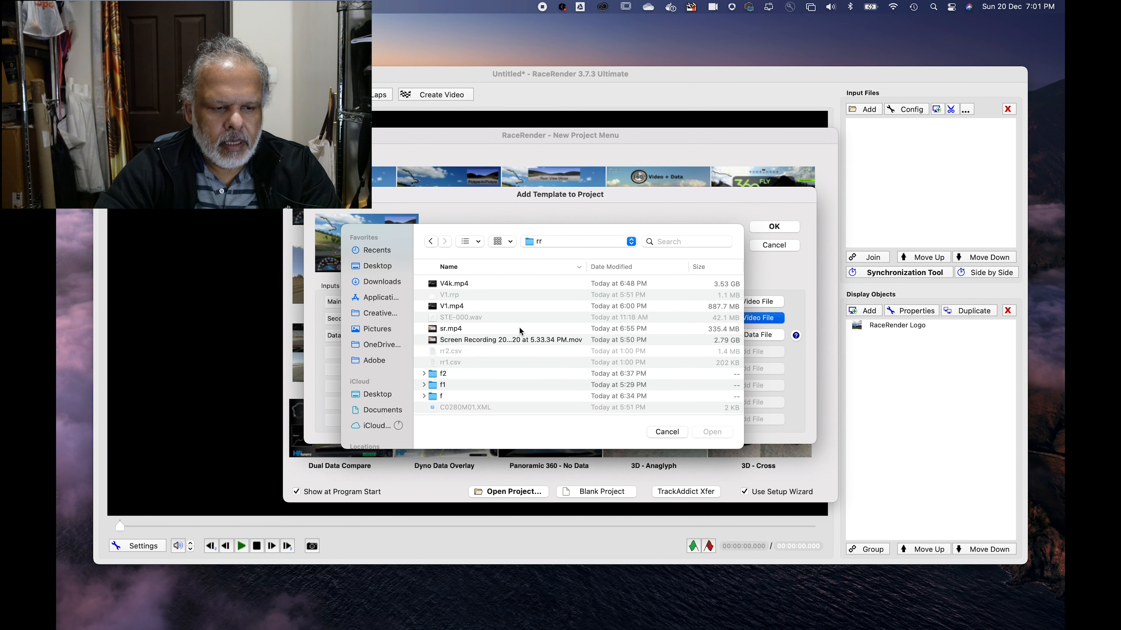
scroll(466, 384, "down", 3)
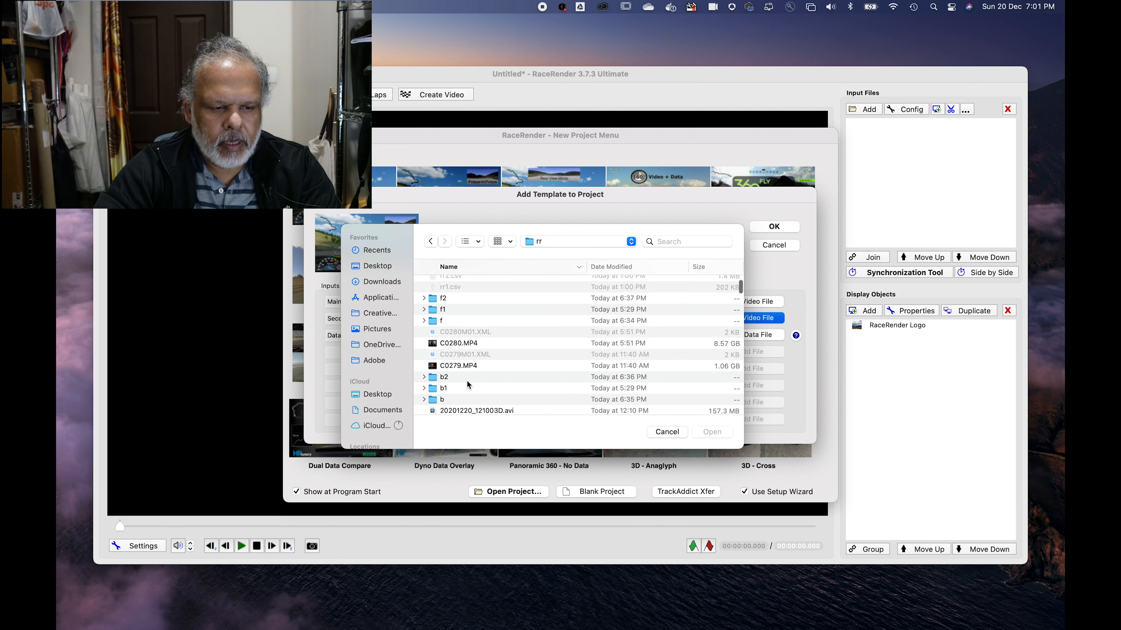
double_click(444, 377)
left_click(467, 296)
double_click(467, 296)
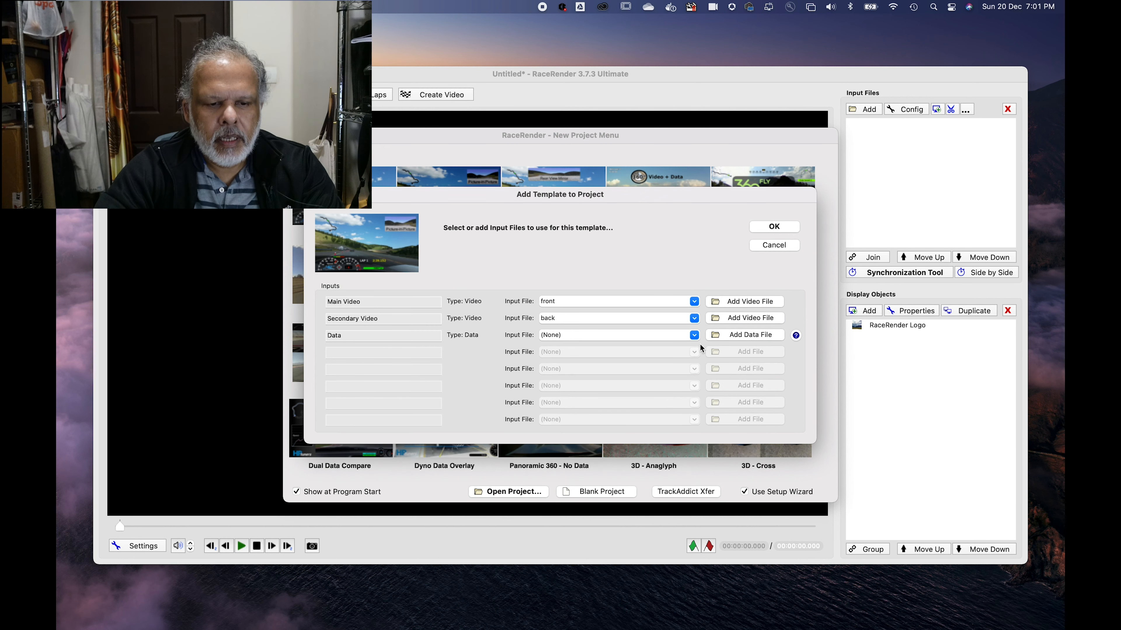
Step: Assign rr2.csv from the rr folder as the data input and accept the template's input files
left_click(745, 336)
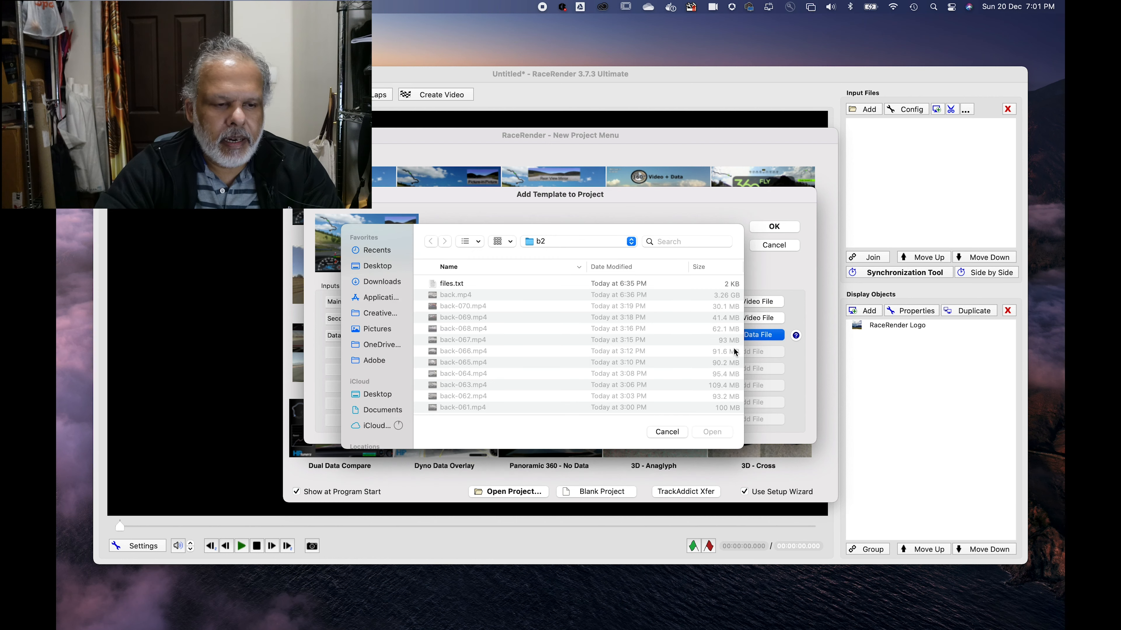
left_click(539, 244)
left_click(542, 256)
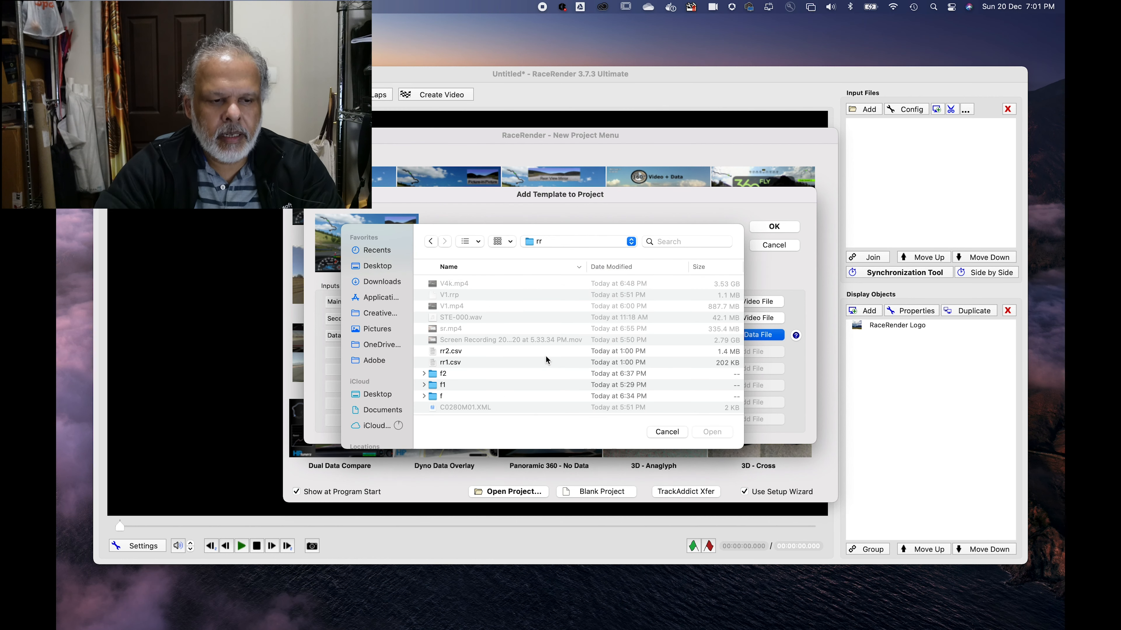
double_click(450, 351)
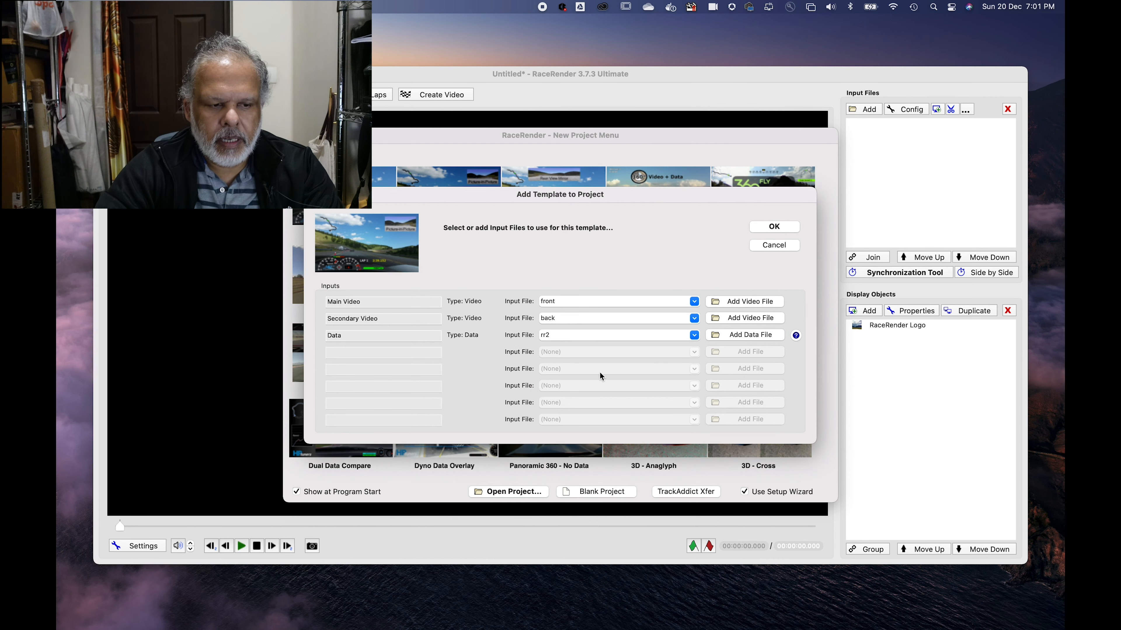
left_click(783, 228)
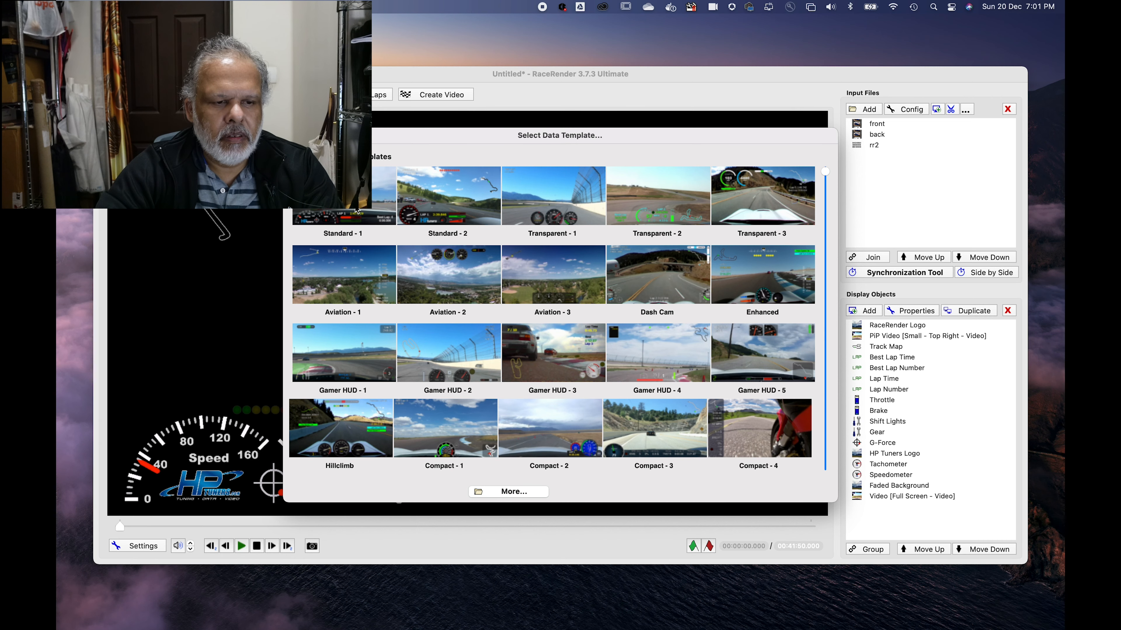
Step: Apply the Standard - 2 data template with Speed Lows & High and G-Force Peaks also enabled
left_click(466, 200)
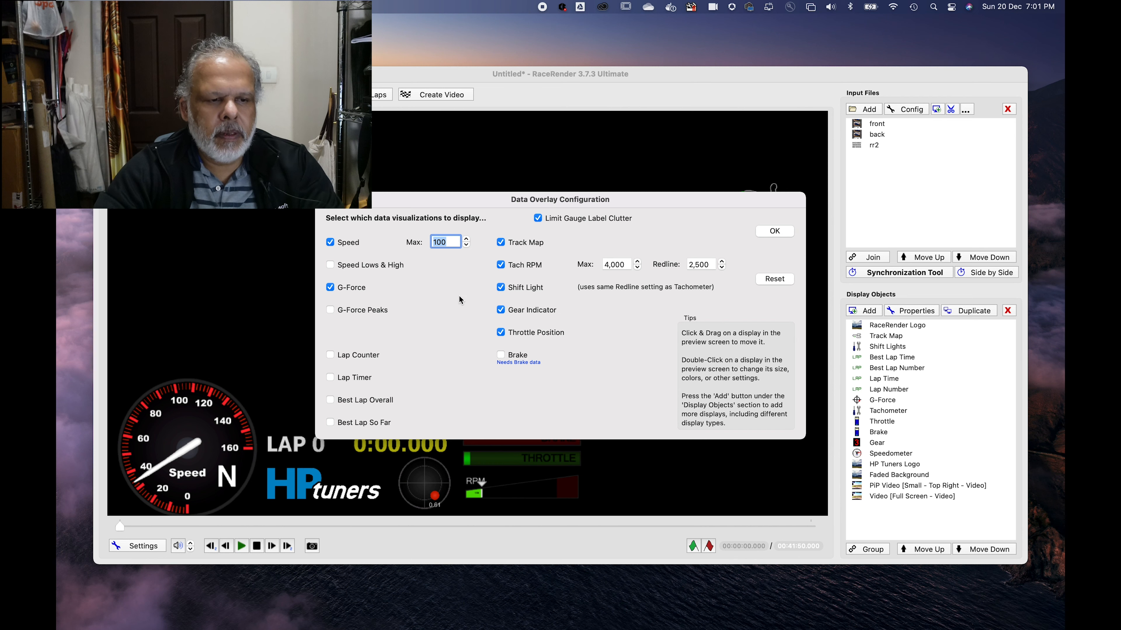
left_click(371, 268)
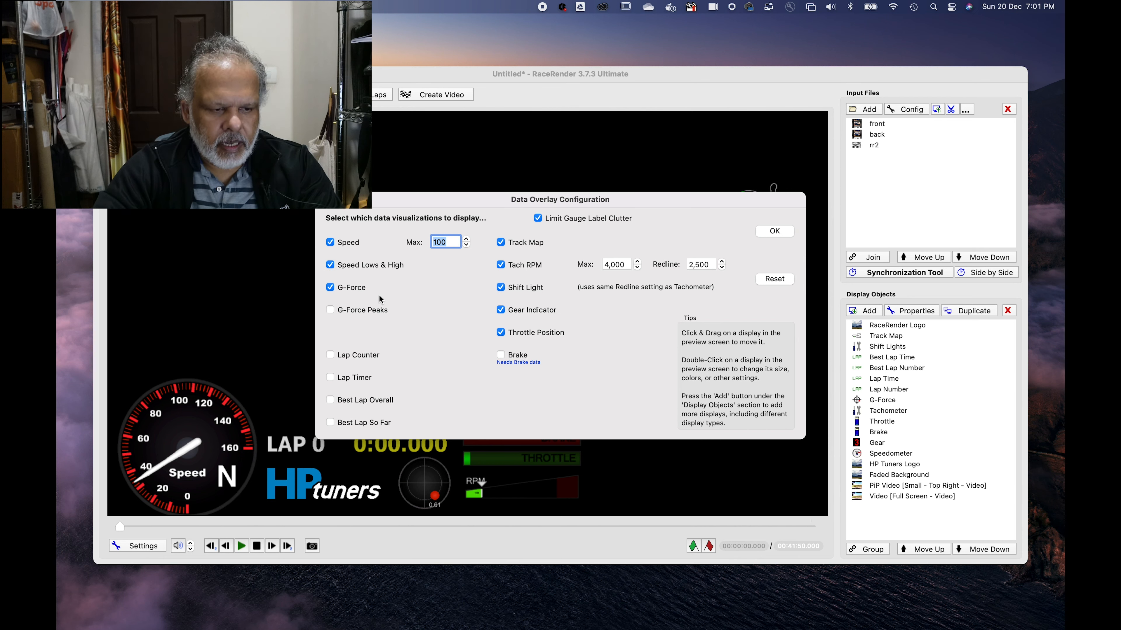
left_click(369, 310)
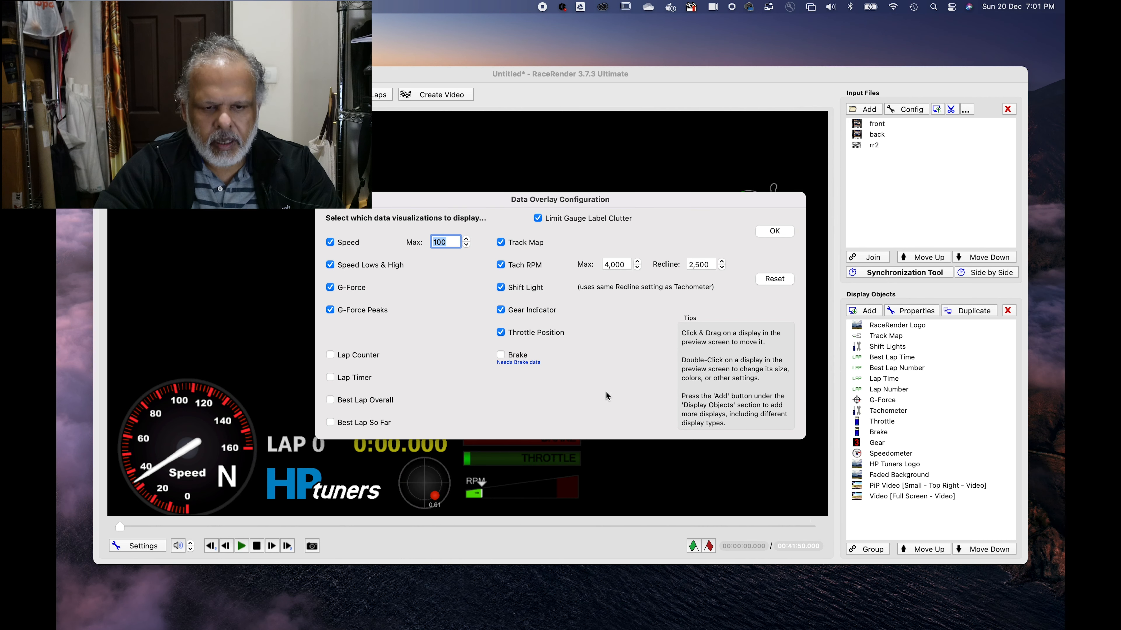
left_click(781, 233)
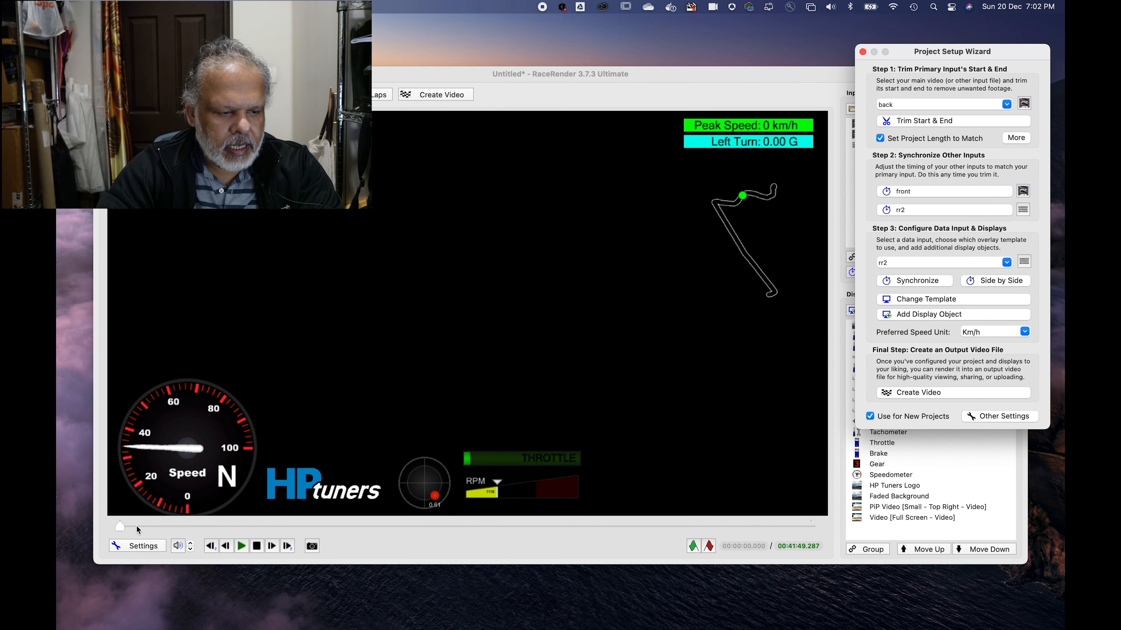
Step: Preview the project about 27 seconds in and move the track map to the upper-left part of the video frame
left_click_drag(122, 530, 127, 528)
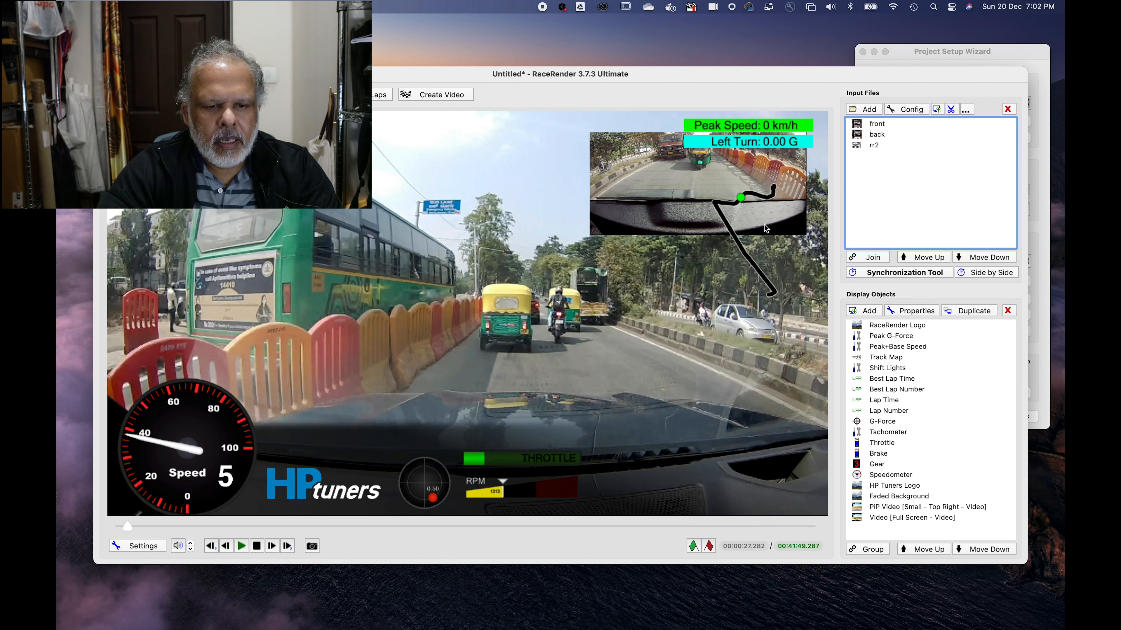
left_click(741, 245)
left_click_drag(740, 247, 172, 196)
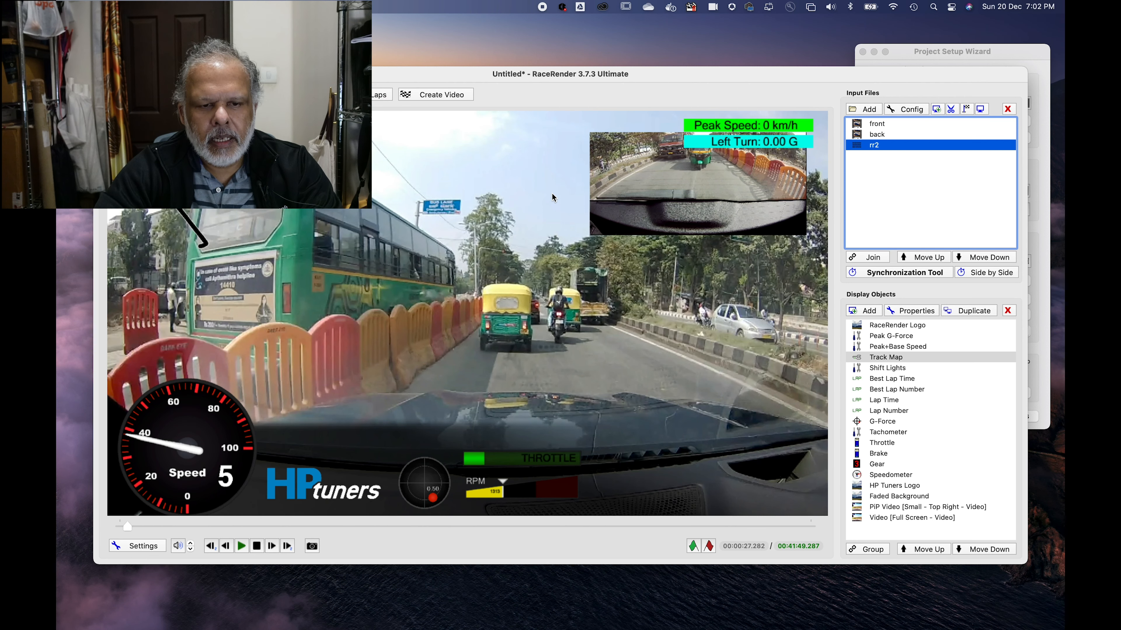
Step: Place the rear picture-in-picture video in the frame's top-right corner and stack the Peak G-Force and Peak+Base Speed displays beneath it
left_click_drag(700, 199, 555, 196)
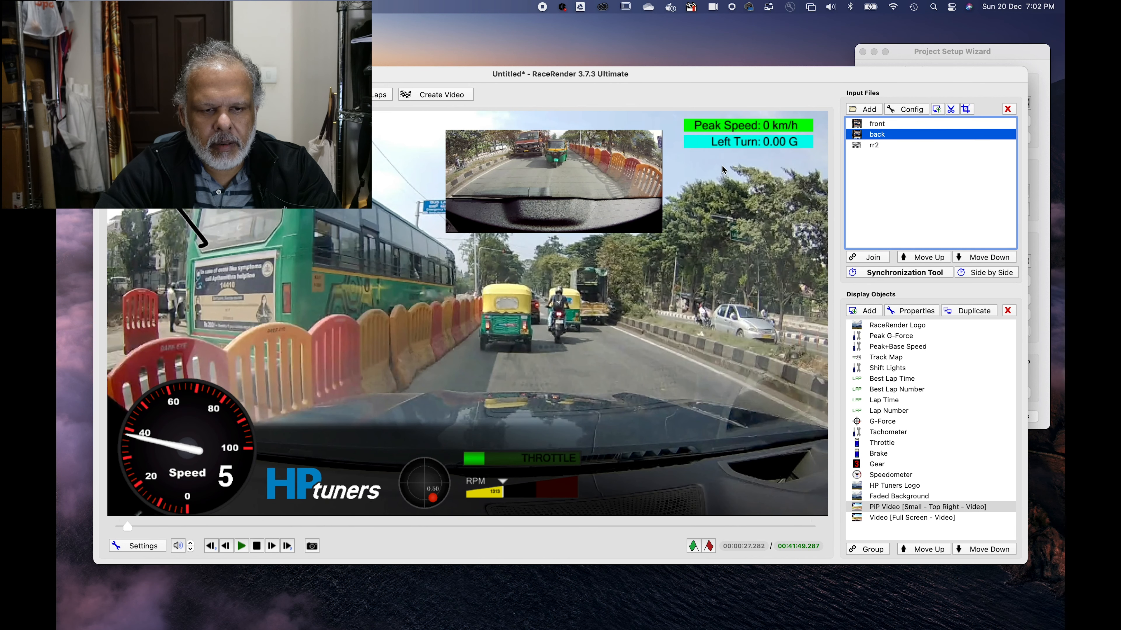
left_click(733, 148)
left_click(754, 133)
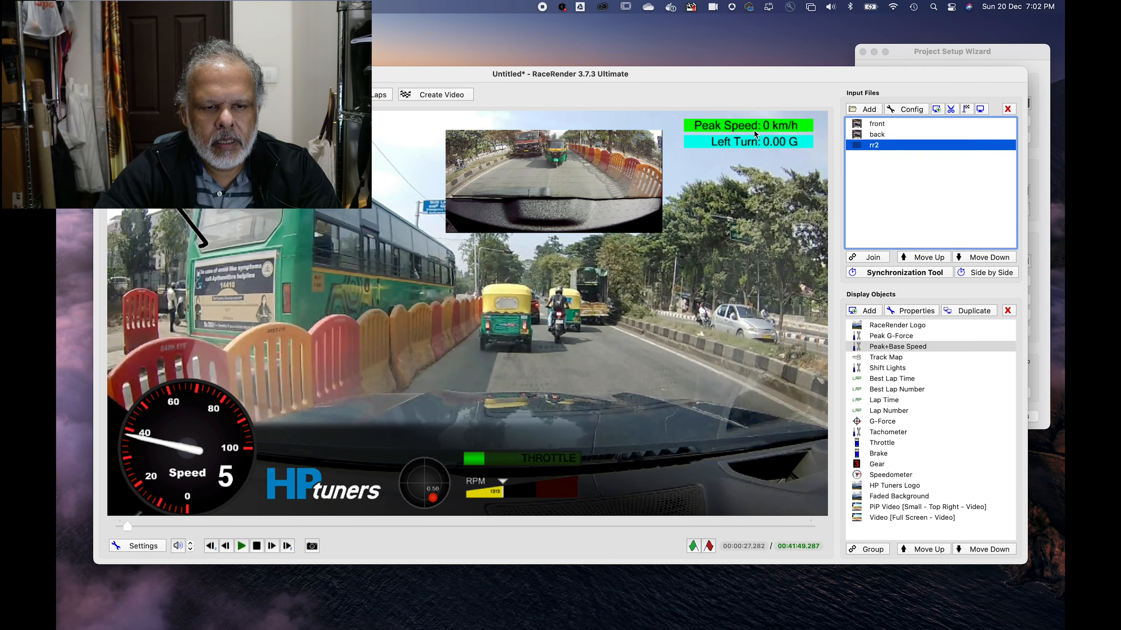
left_click_drag(749, 127, 752, 278)
left_click_drag(752, 142, 753, 261)
left_click_drag(623, 159, 789, 144)
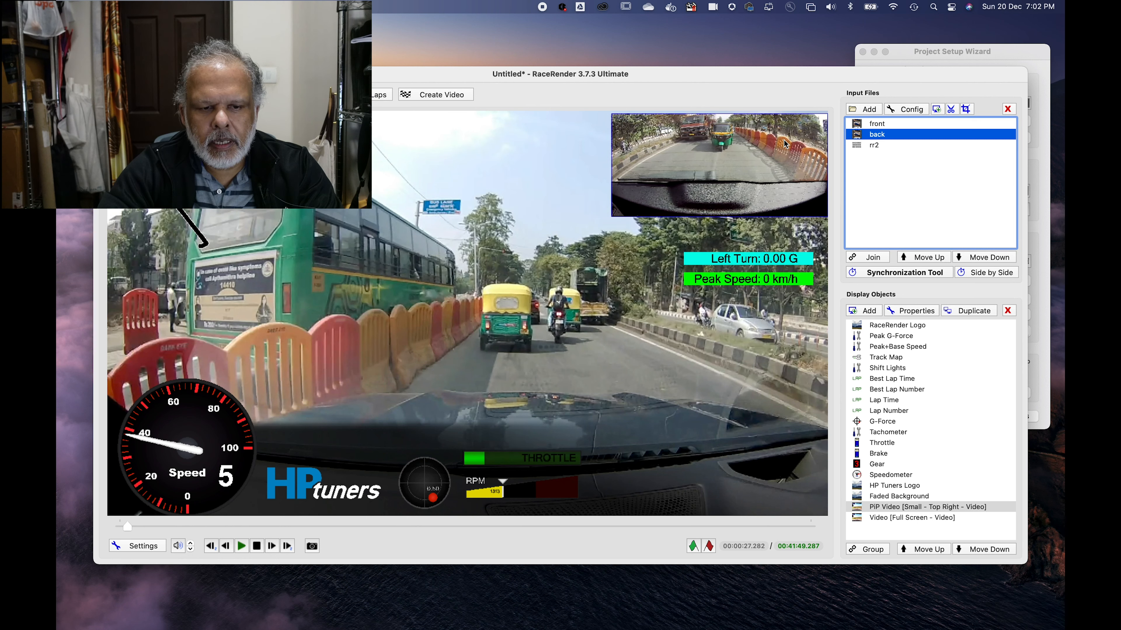
left_click_drag(767, 260, 776, 233)
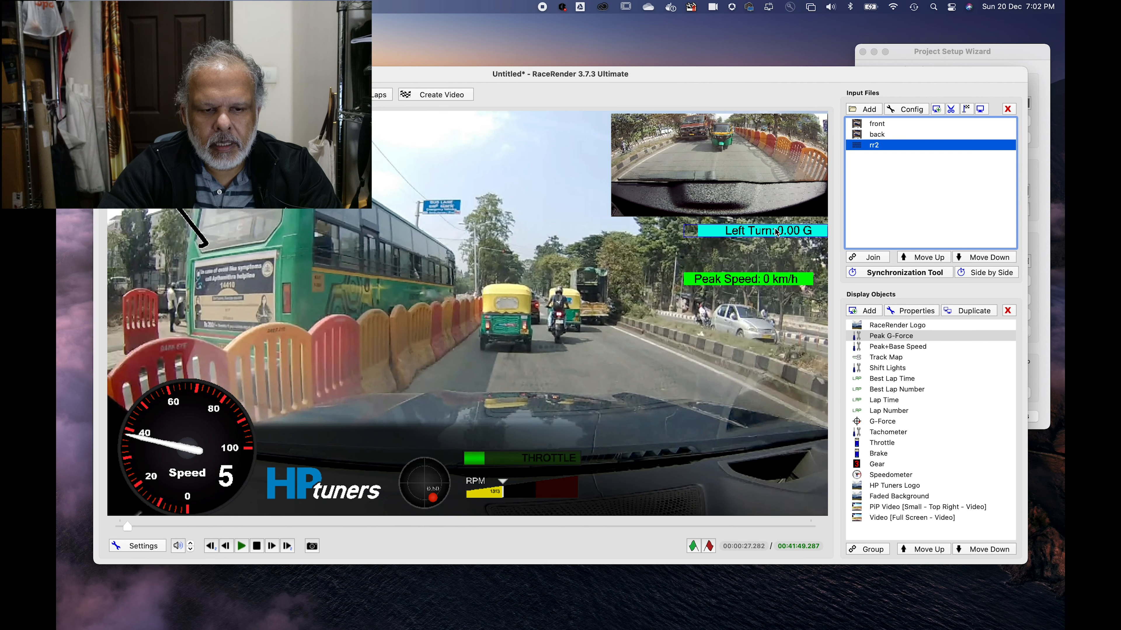
left_click_drag(778, 281, 782, 252)
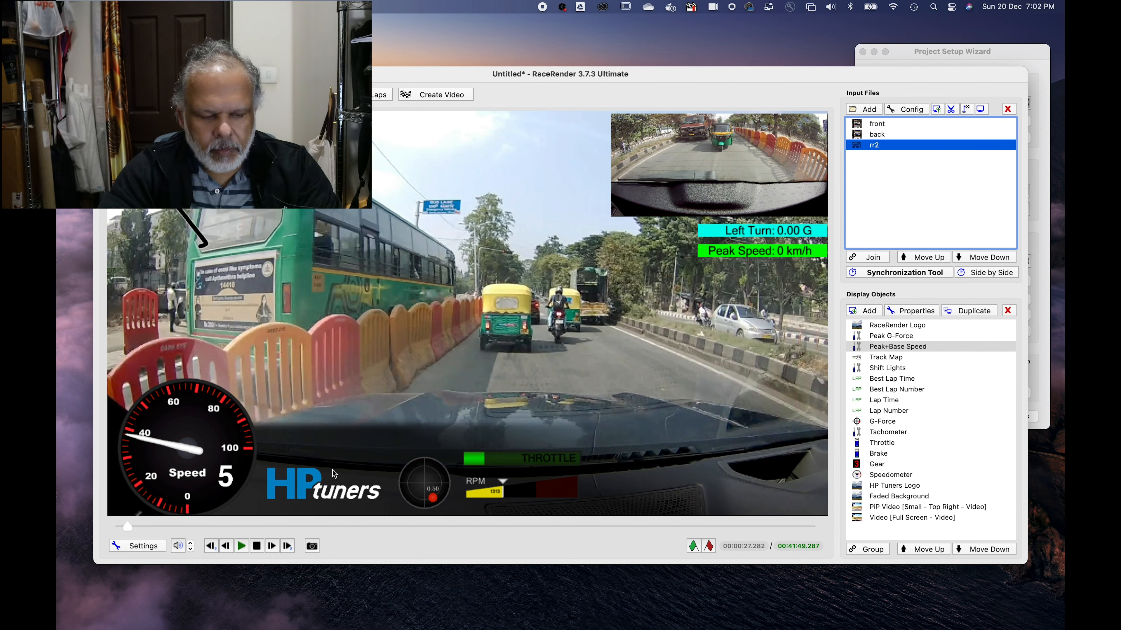
Step: Remove the HP Tuners Logo from the display objects
left_click(304, 492)
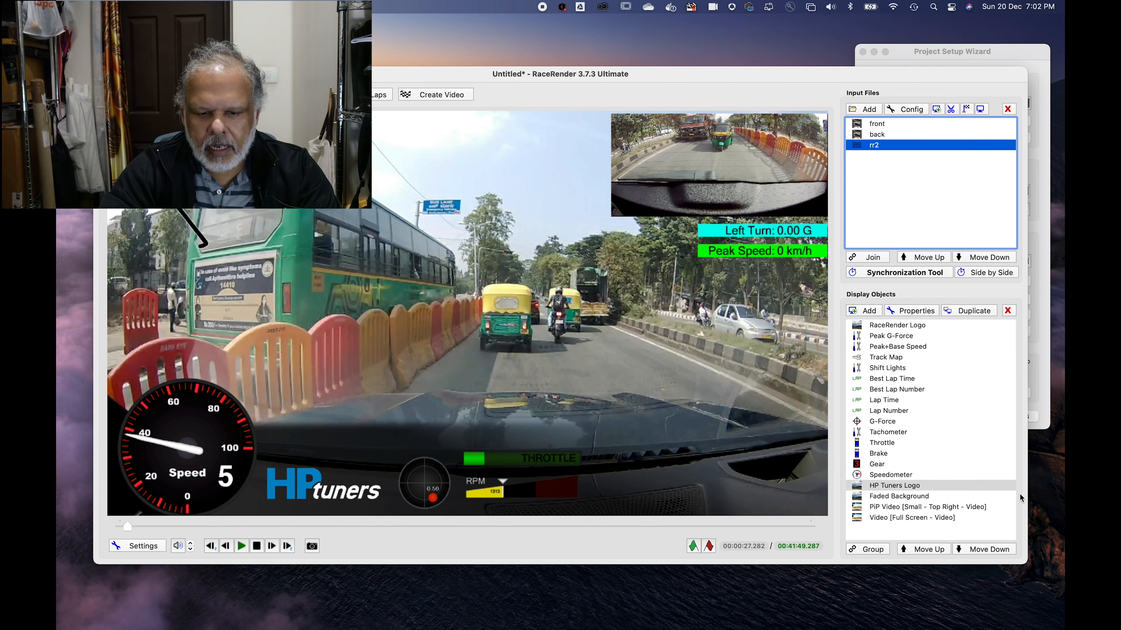
left_click(918, 487)
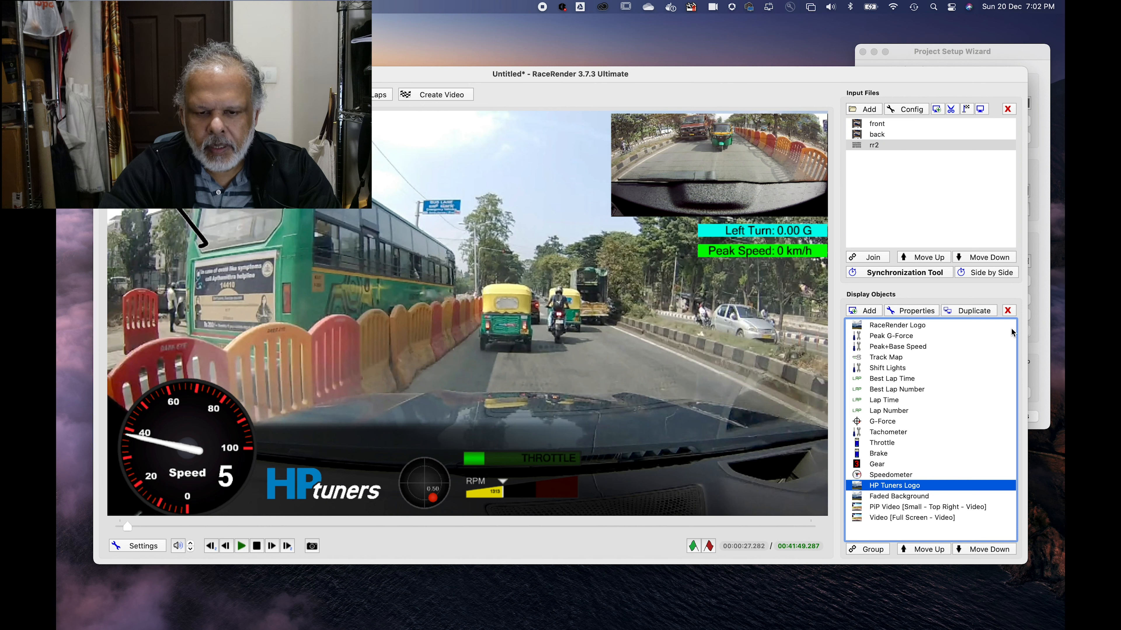
left_click(1007, 310)
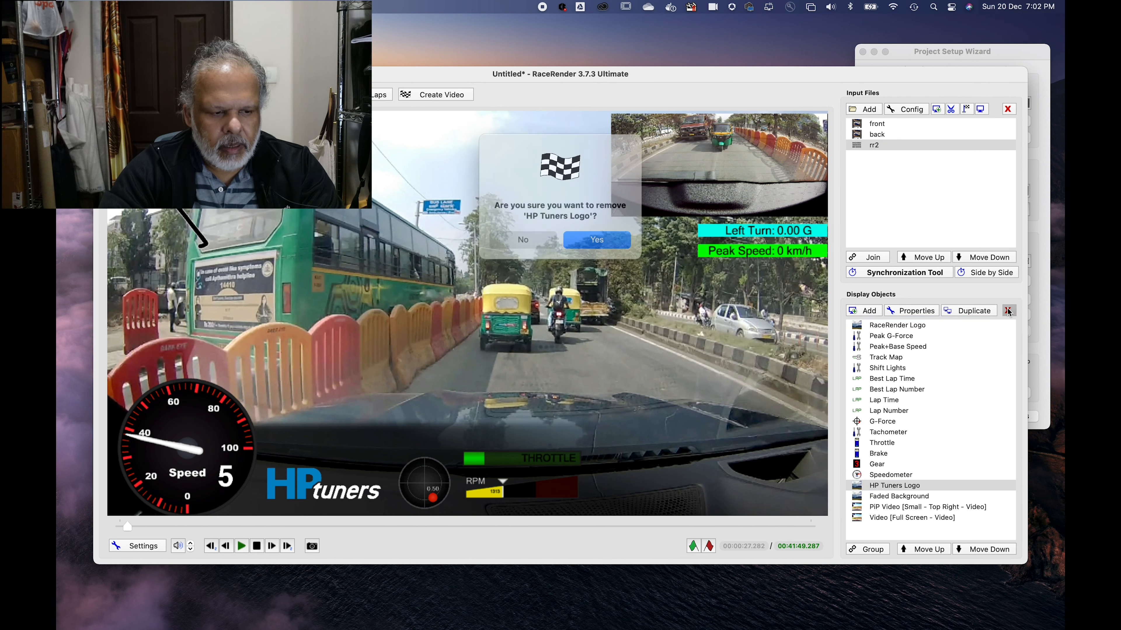
left_click(603, 234)
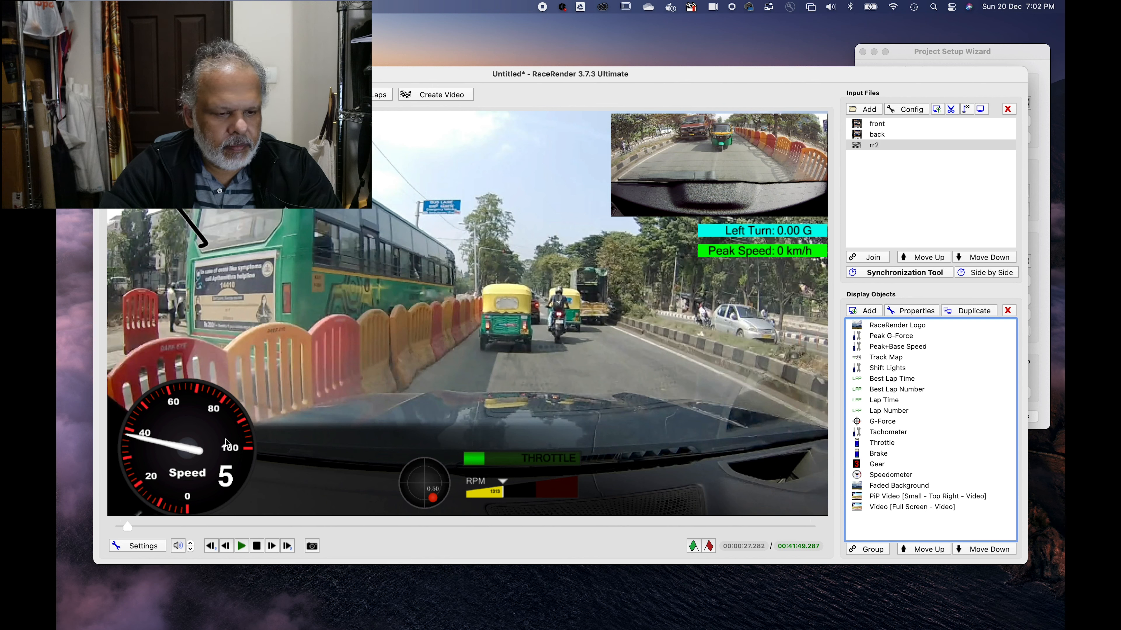
Step: Remove the bar-style Tachometer from the display objects
left_click(519, 499)
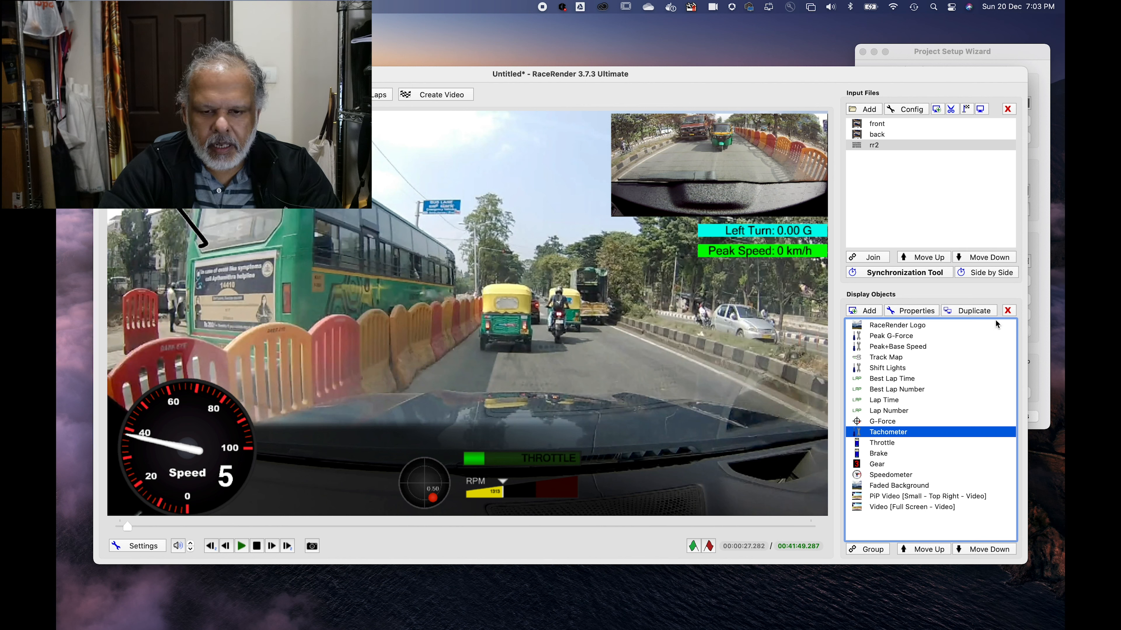
left_click(1008, 310)
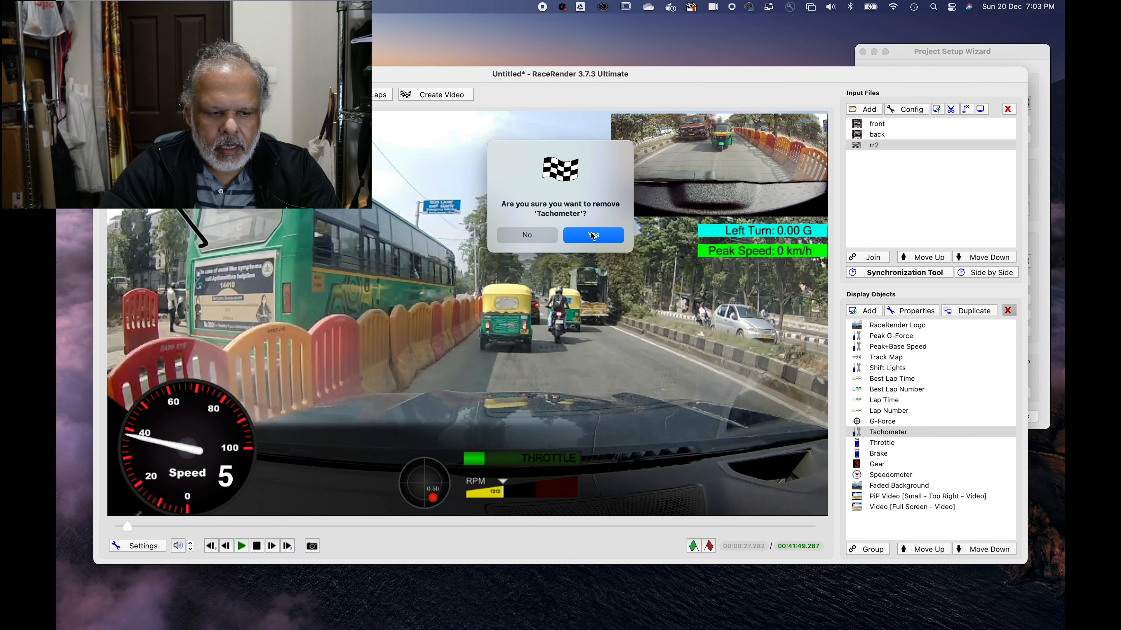
left_click(593, 236)
Step: Add a new tachometer display object in the C6V style
left_click(868, 310)
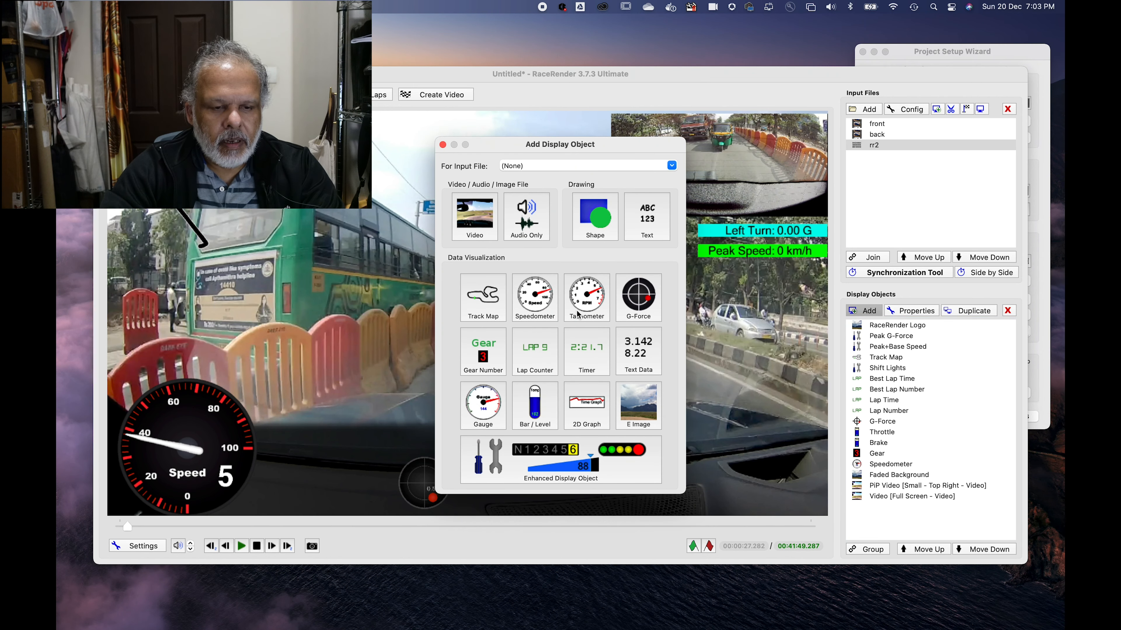
left_click(591, 302)
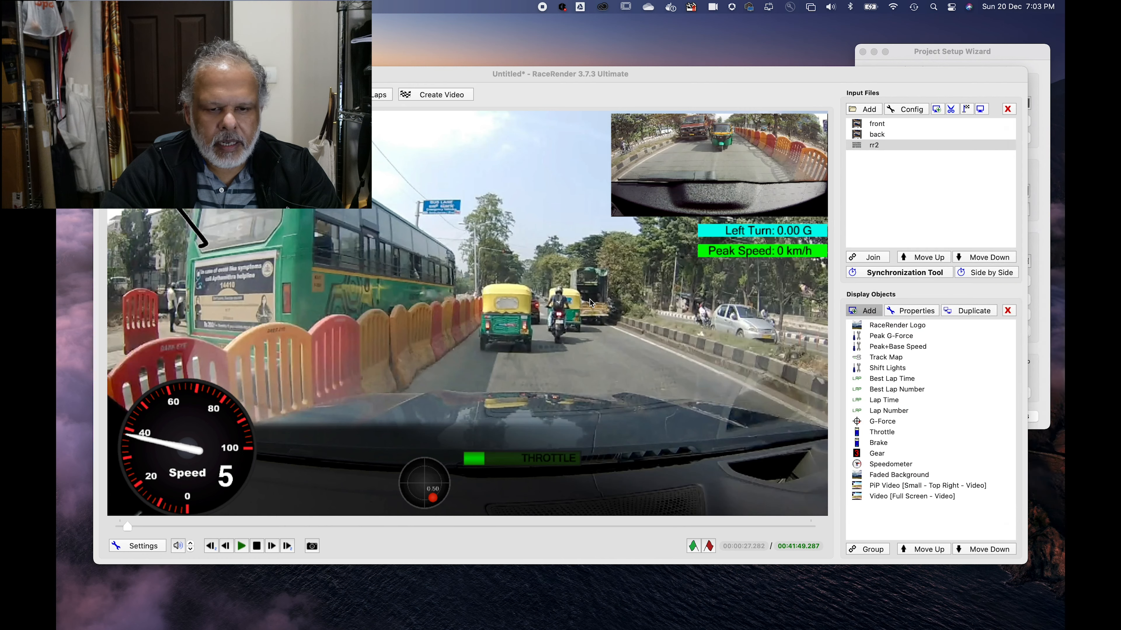
left_click_drag(1053, 201, 753, 148)
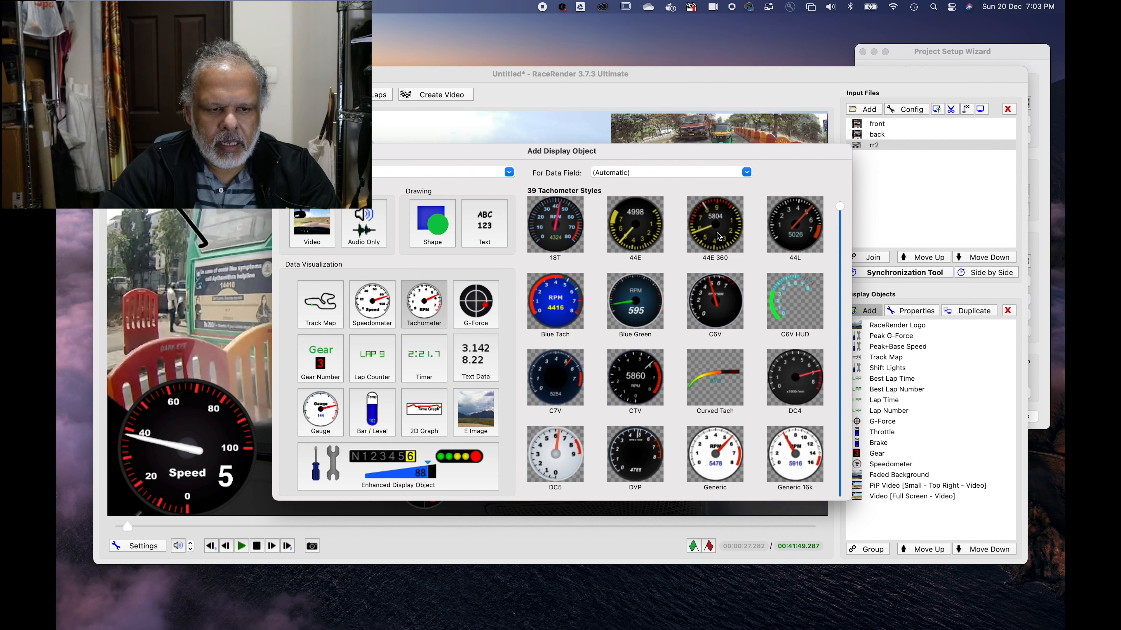
scroll(715, 339, "down", 10)
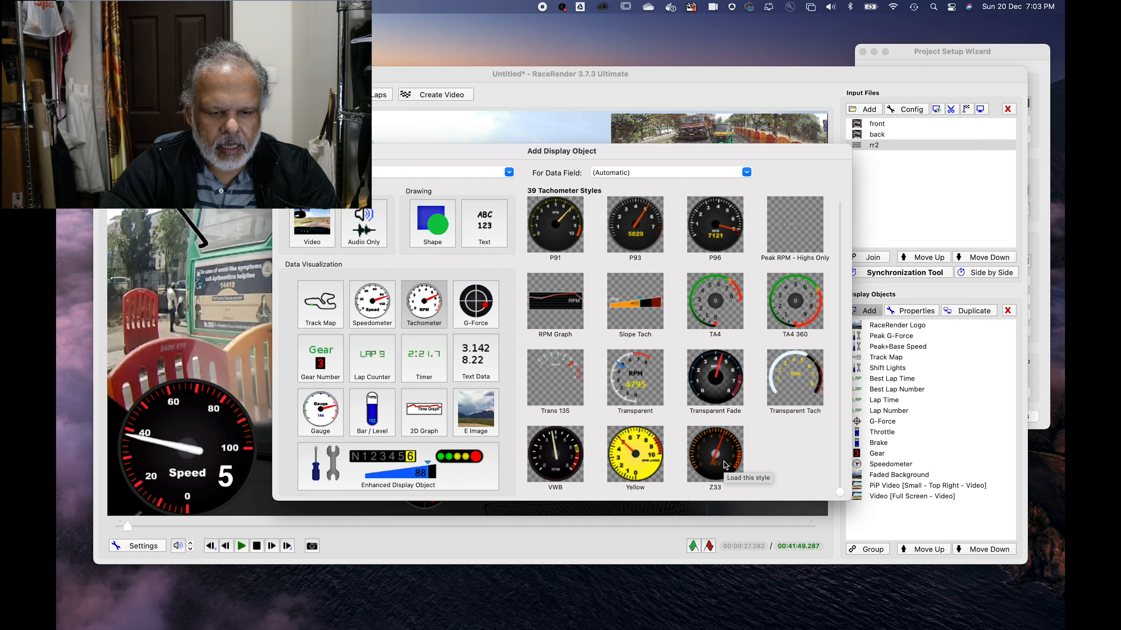
scroll(721, 462, "up", 10)
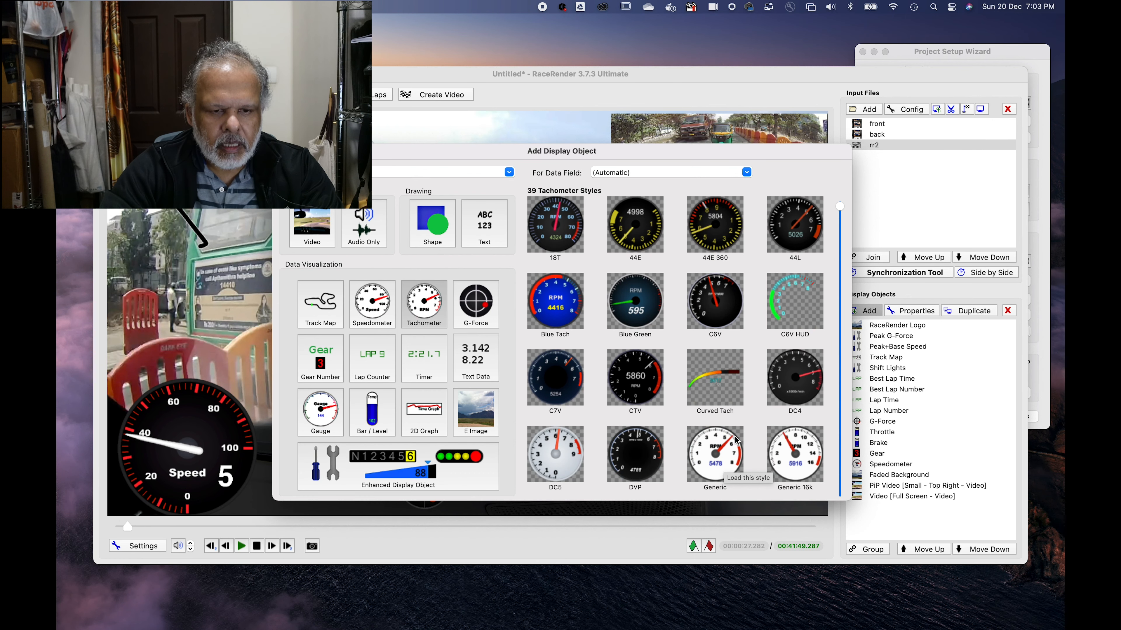
left_click(715, 302)
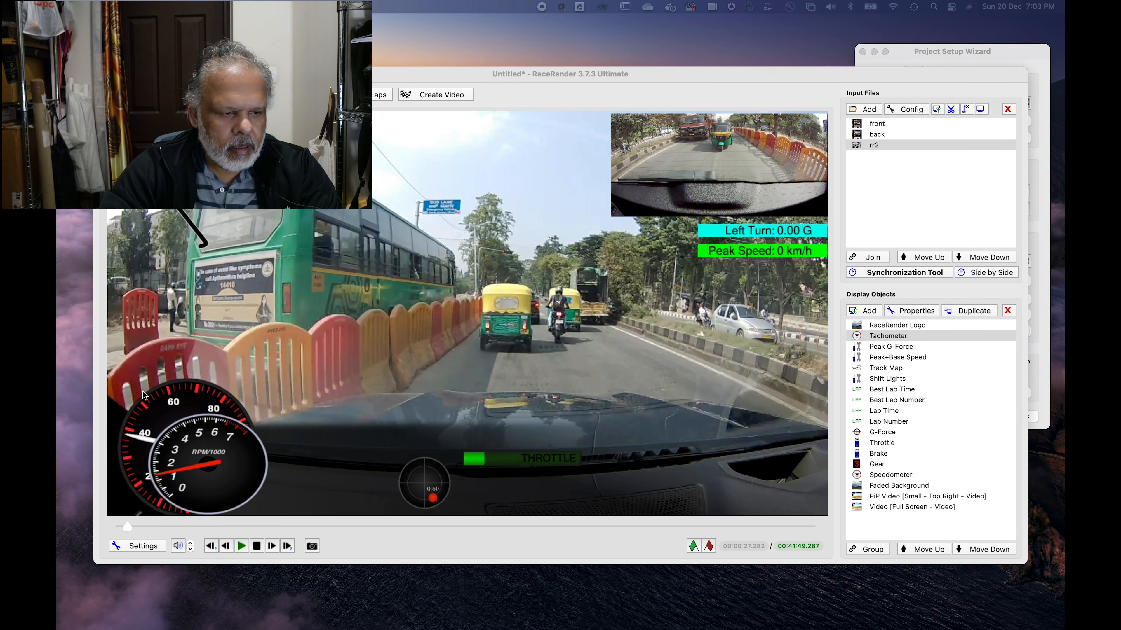
Step: Line up the tachometer, G-Force display and throttle bar beside the speedometer along the bottom edge of the video frame
left_click(203, 458)
left_click_drag(248, 463, 343, 472)
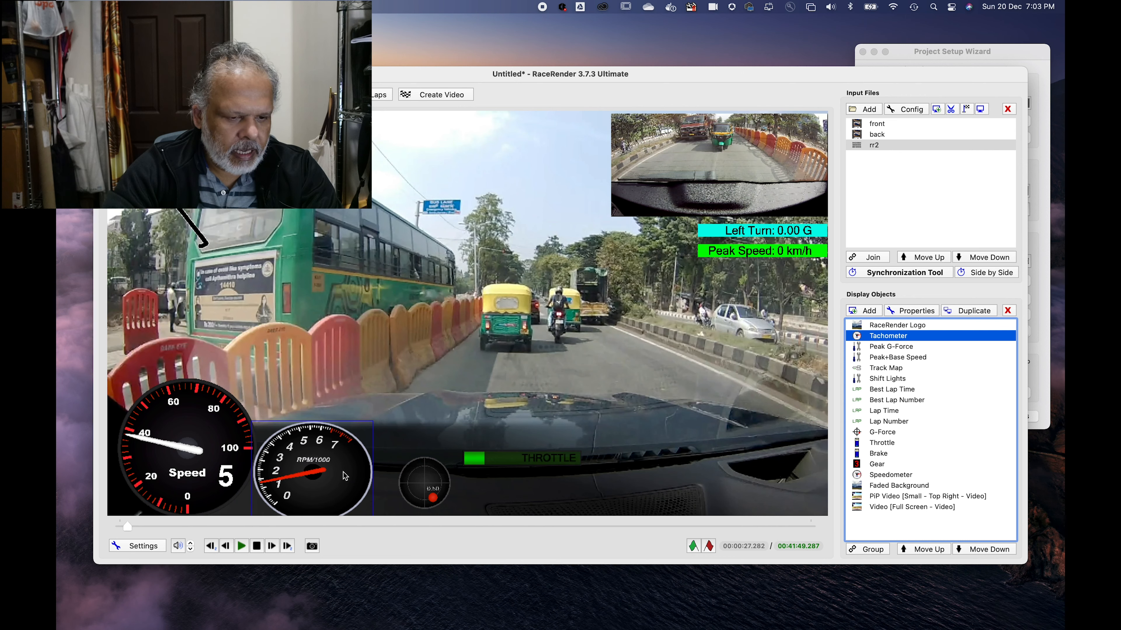
left_click_drag(426, 484, 411, 484)
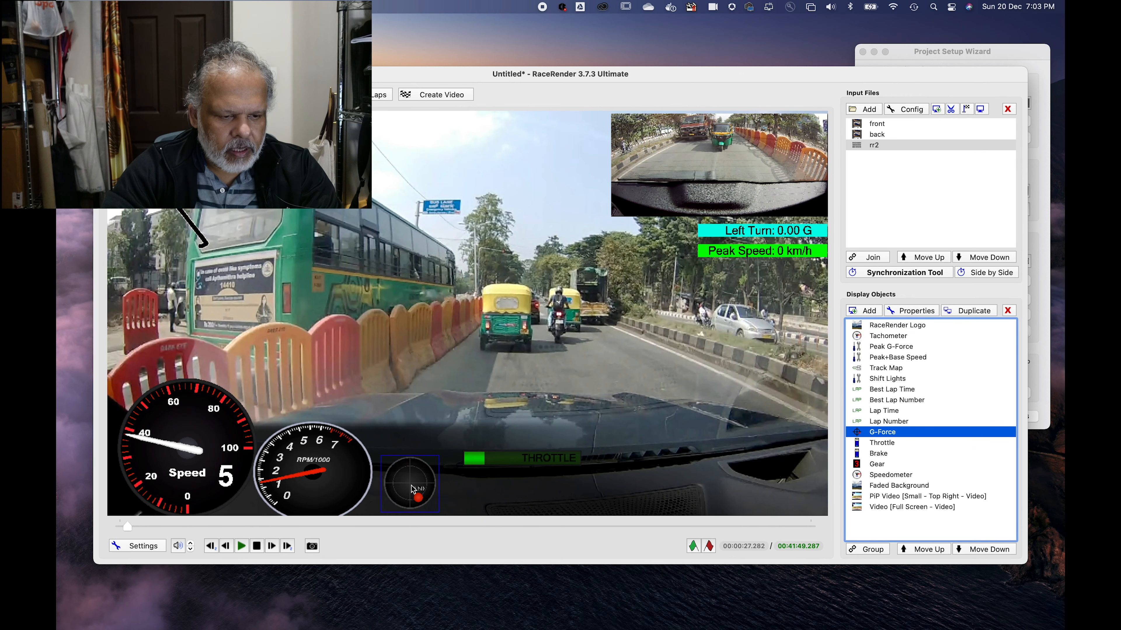
left_click(508, 467)
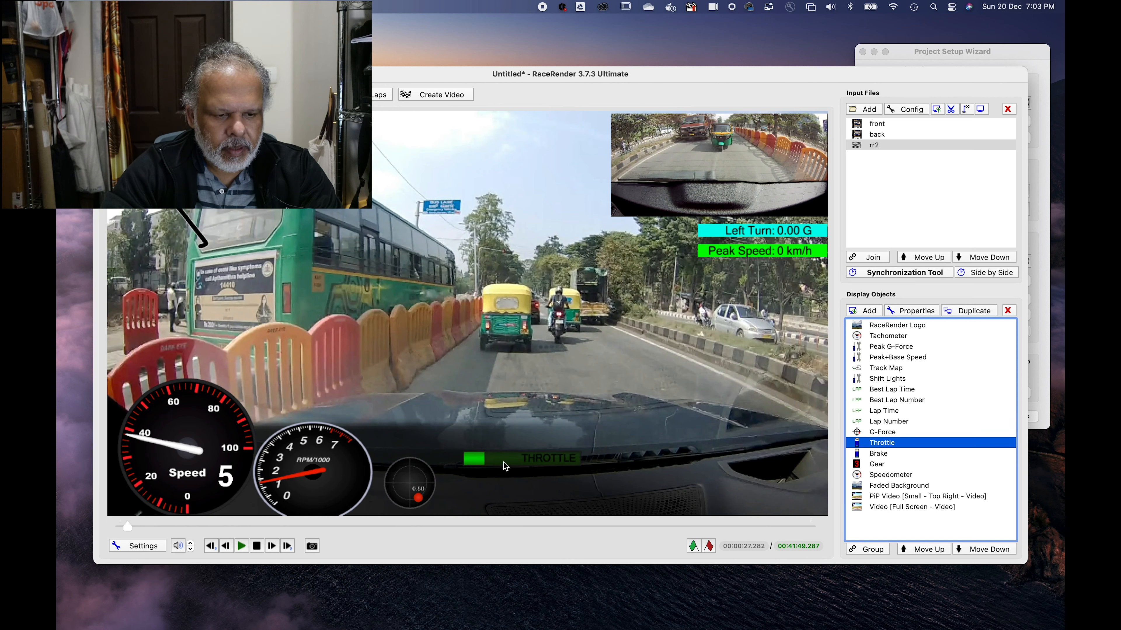
left_click_drag(496, 467, 512, 504)
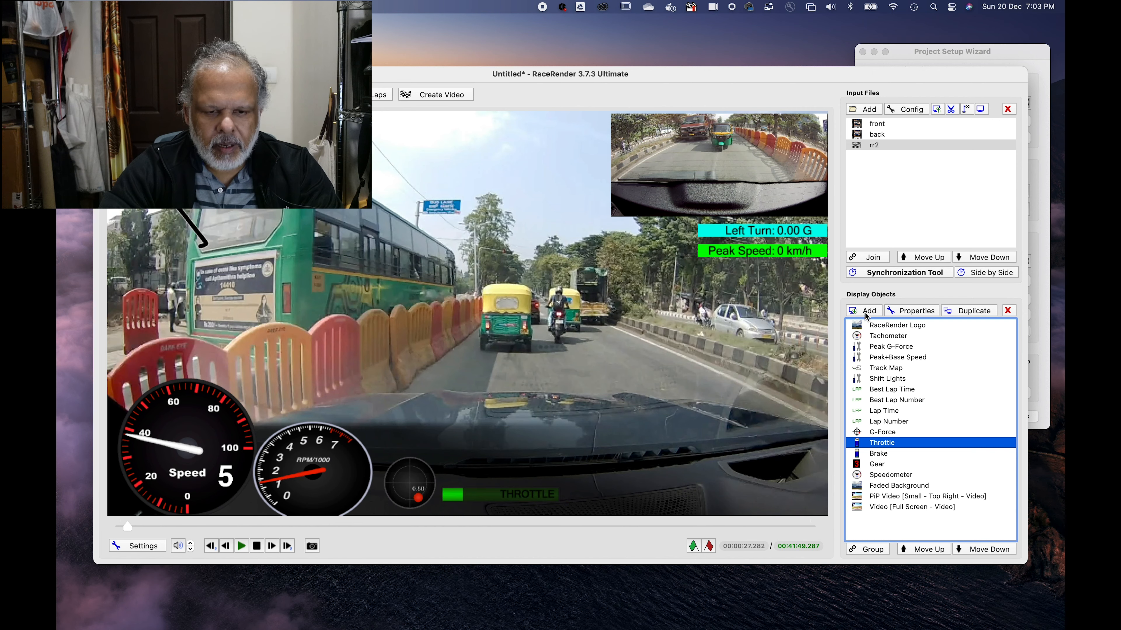
Step: Add a Tape Altitude Ft enhanced display for the Altitude (m) field and place it in the video frame's bottom-right corner
left_click(865, 312)
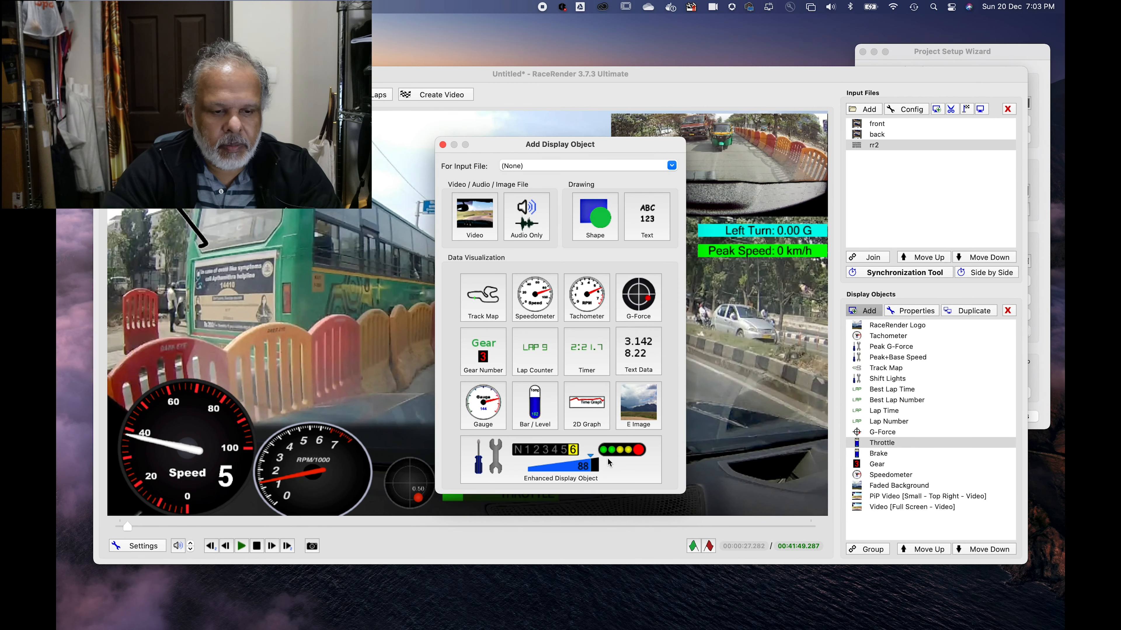
left_click(591, 450)
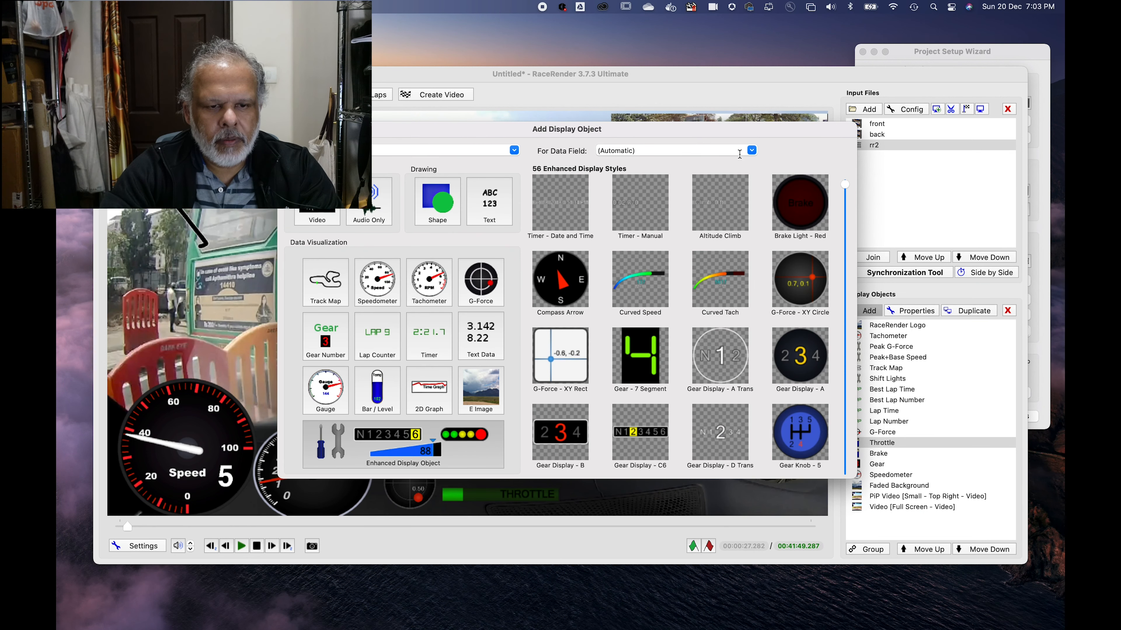
left_click(750, 150)
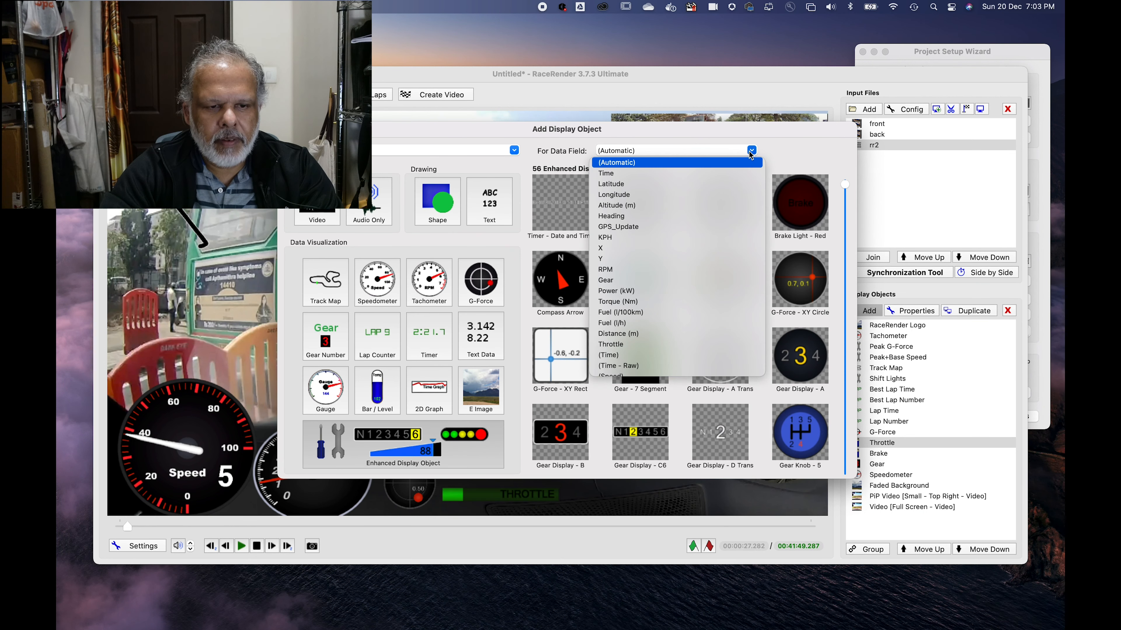
left_click(616, 206)
scroll(688, 309, "down", 10)
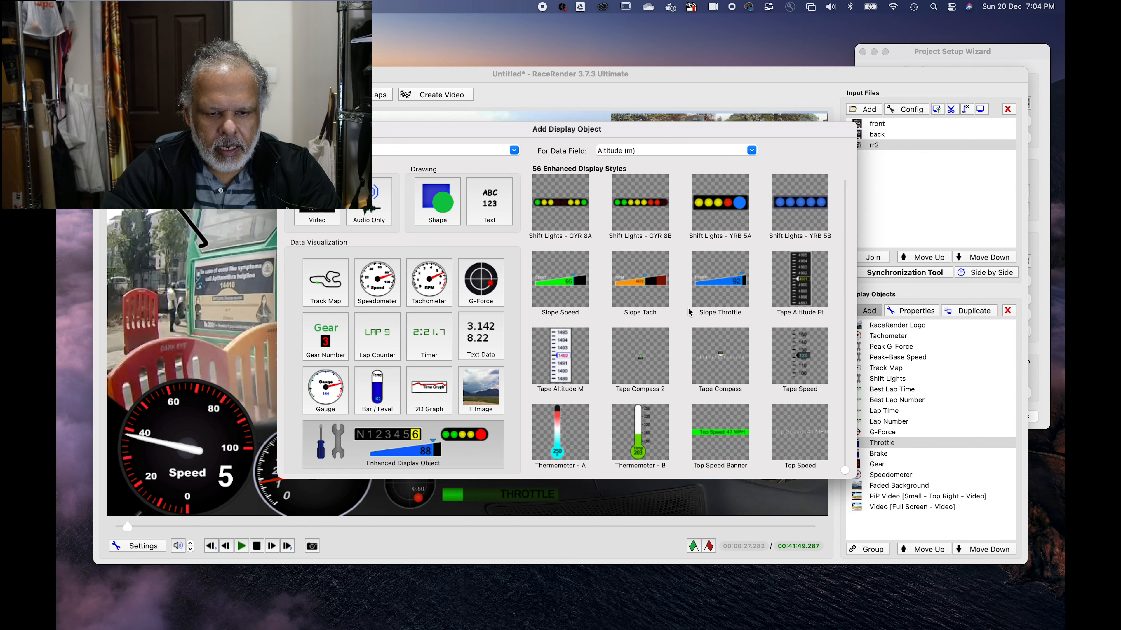
left_click(809, 288)
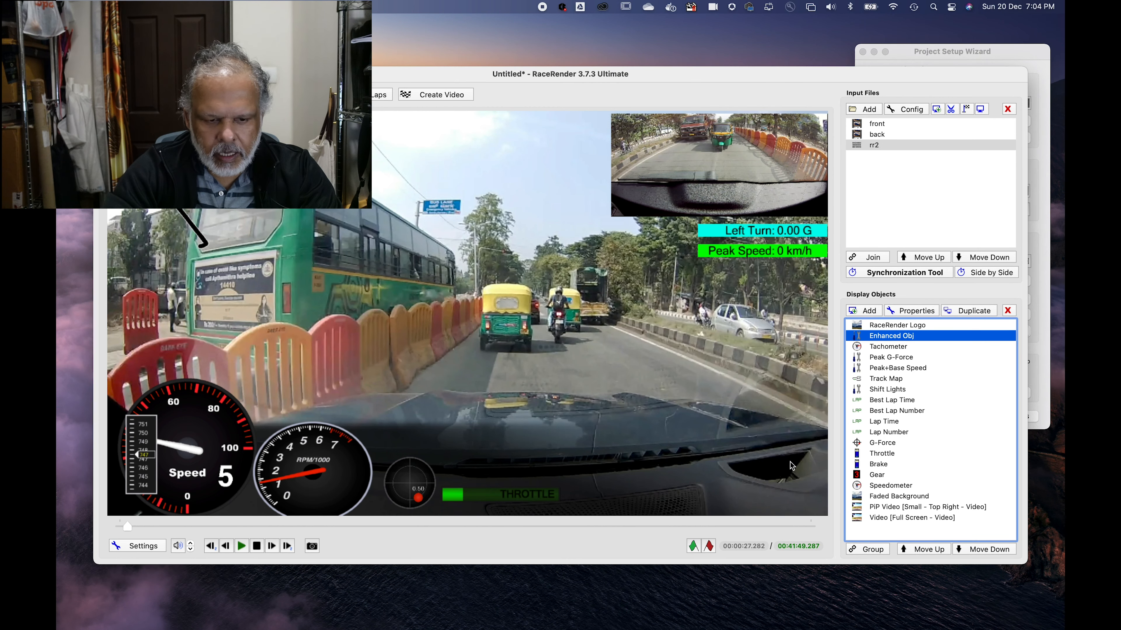
left_click_drag(149, 424, 806, 437)
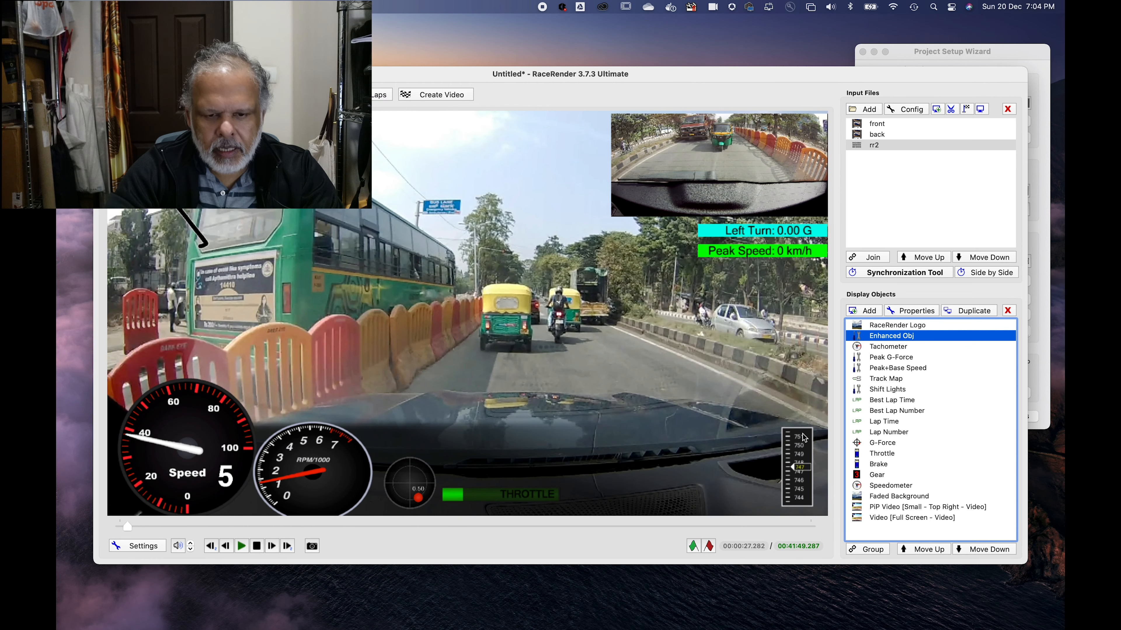
Step: Add a Compass Arrow enhanced display and place it just left of the altitude tape
left_click(872, 313)
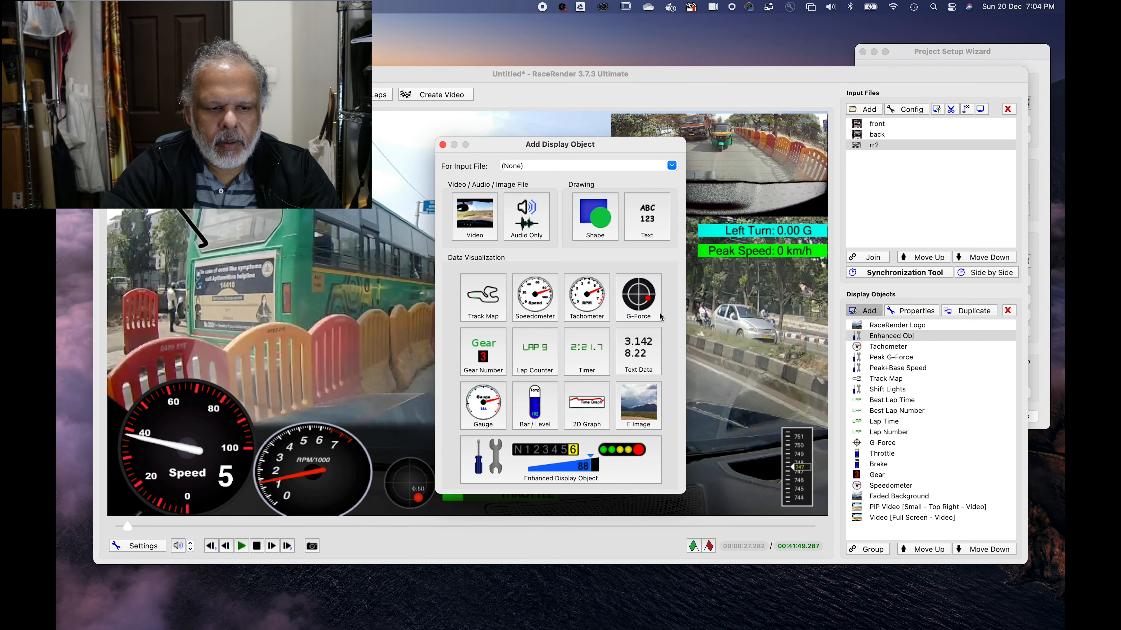
left_click(581, 463)
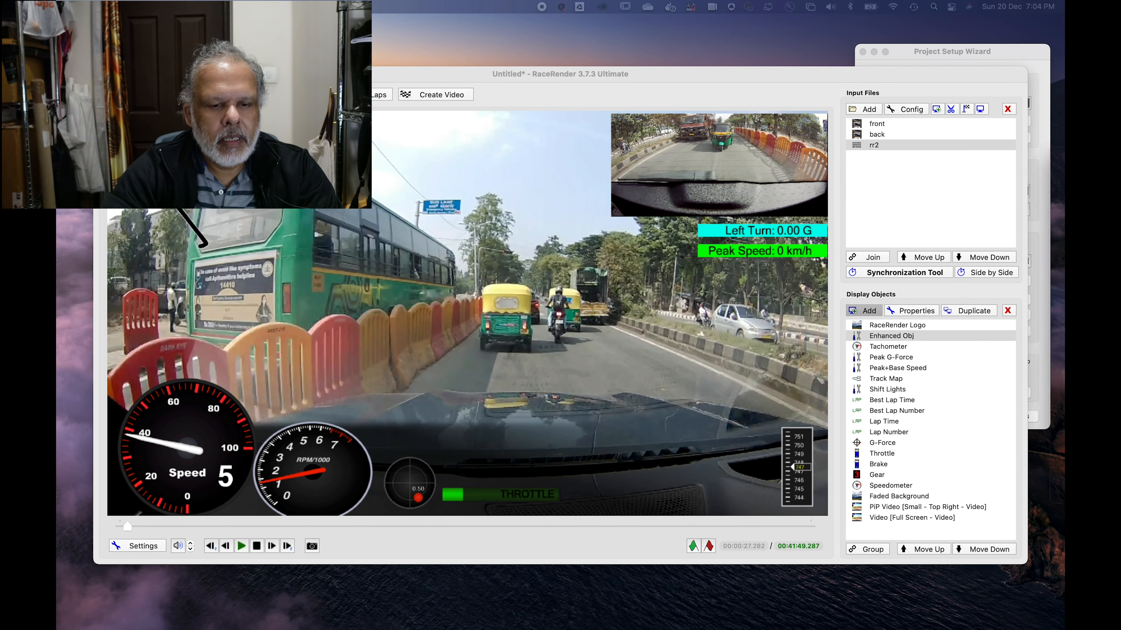
left_click(730, 353)
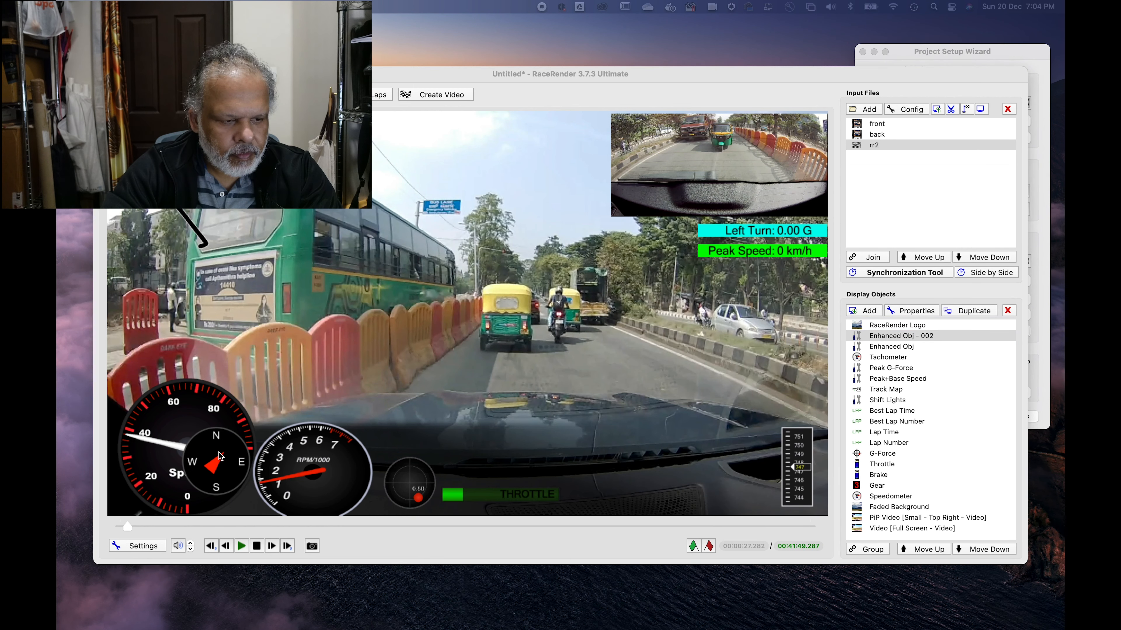
left_click_drag(246, 462, 745, 483)
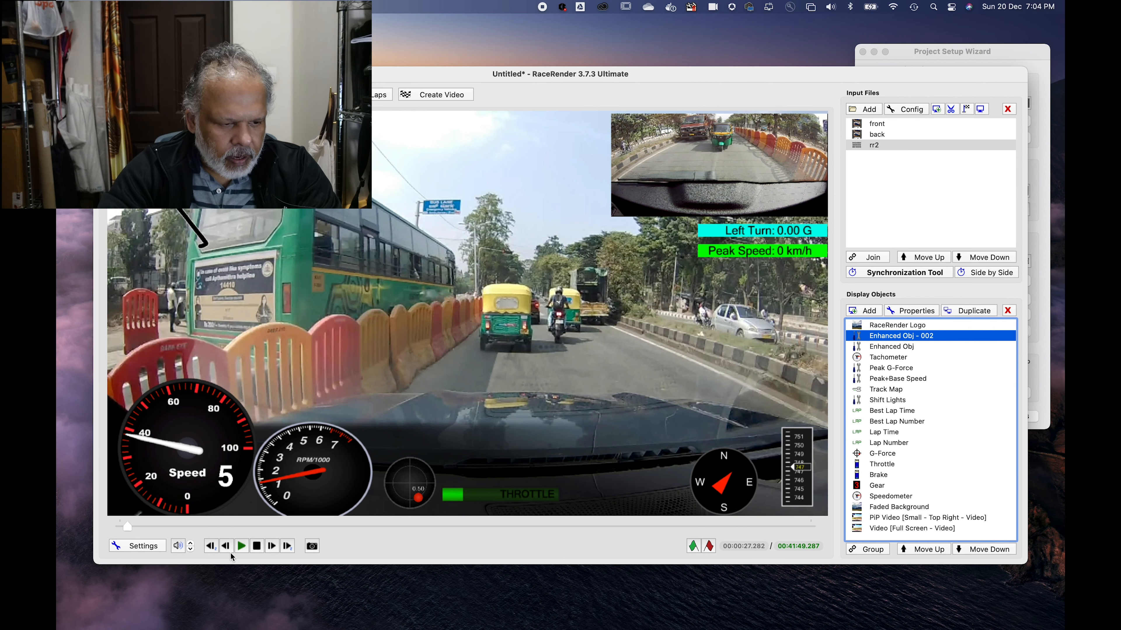
Step: Play short stretches of the project preview, pausing to compare the gauges with the front and rear footage
left_click(241, 546)
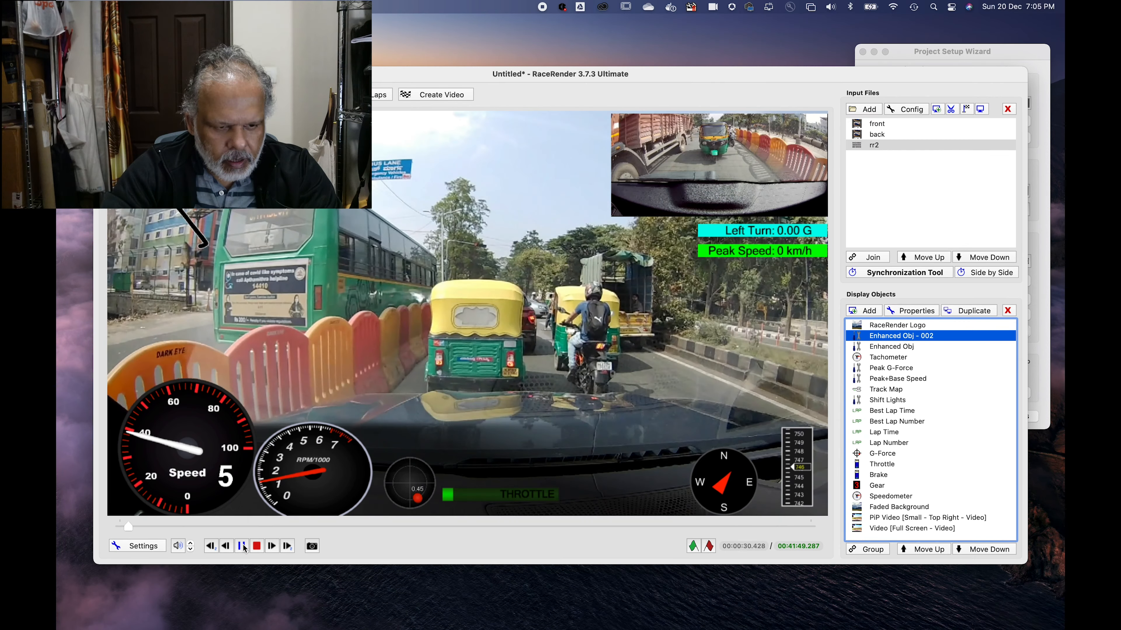
left_click(242, 547)
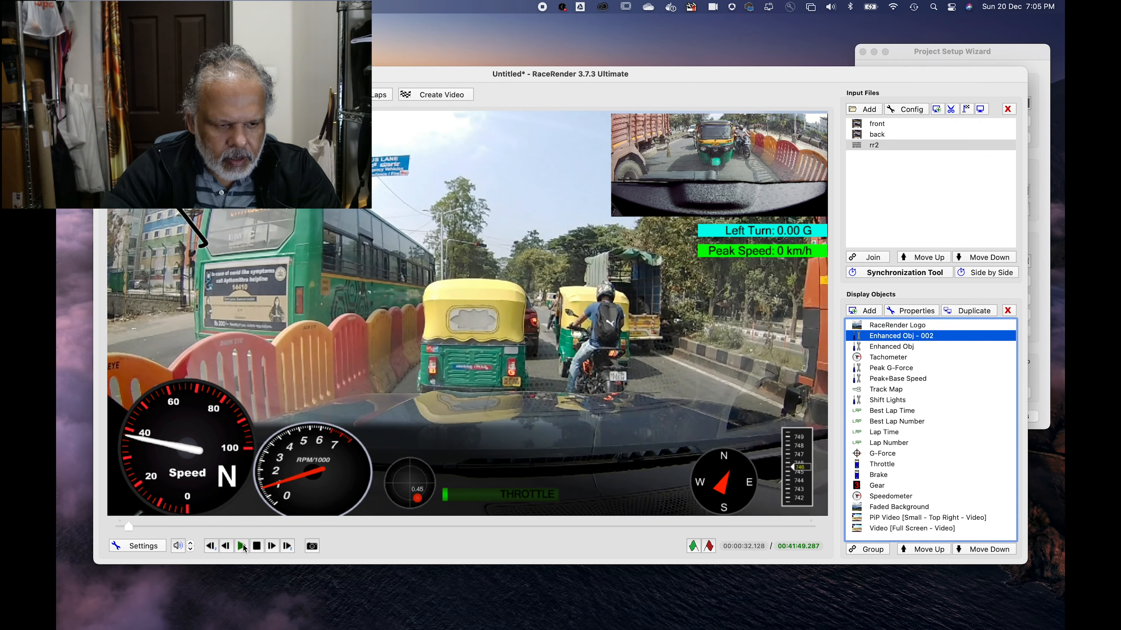
left_click(243, 546)
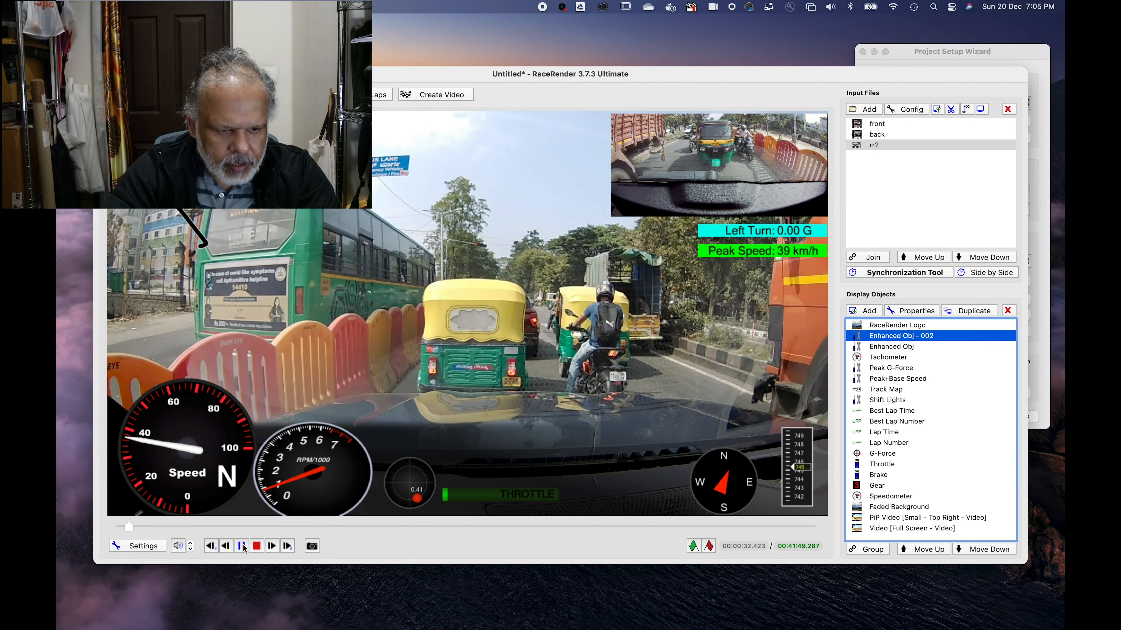
Step: Step the preview back in small and larger increments to 00:00:31.213, examining how the gauges match the vehicle's motion
left_click(226, 548)
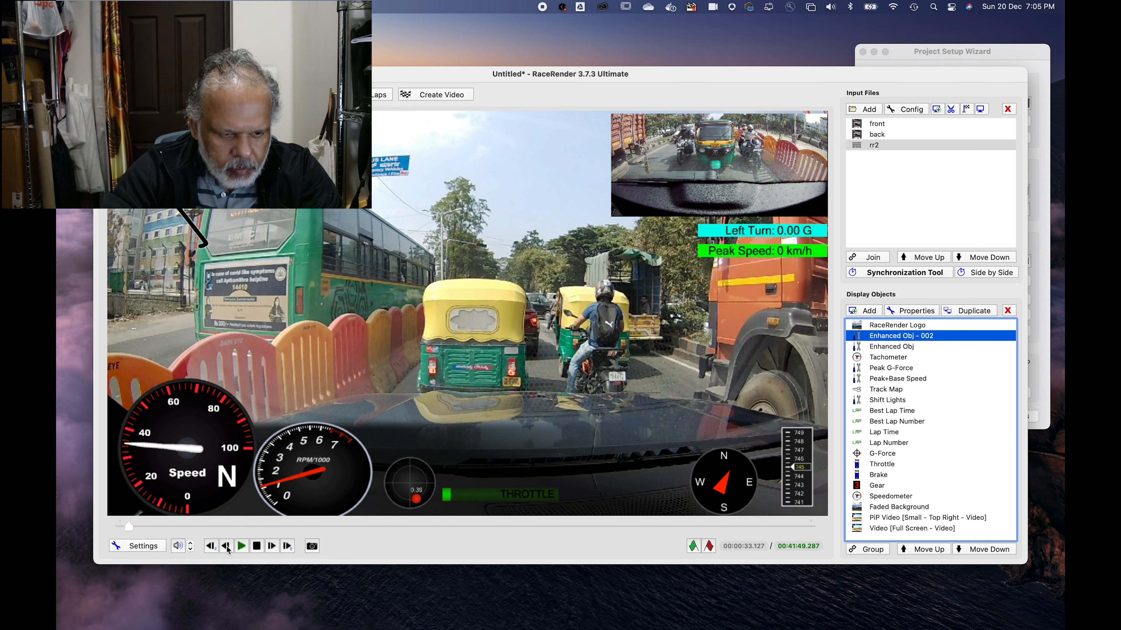
left_click(227, 547)
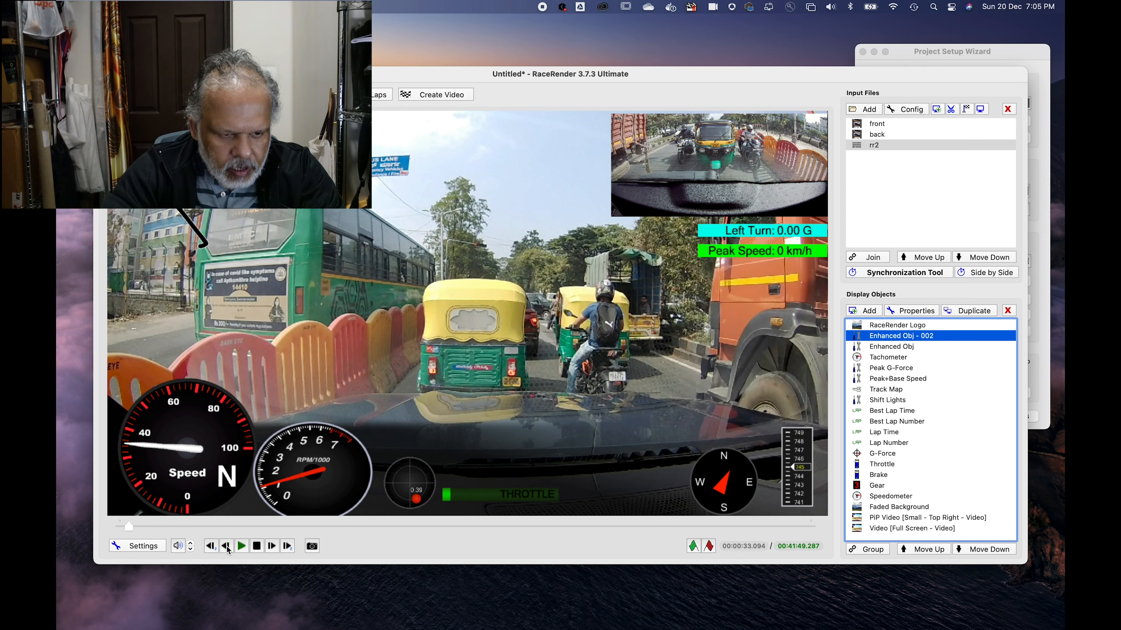
left_click(227, 547)
left_click(227, 548)
left_click(227, 548)
left_click(227, 547)
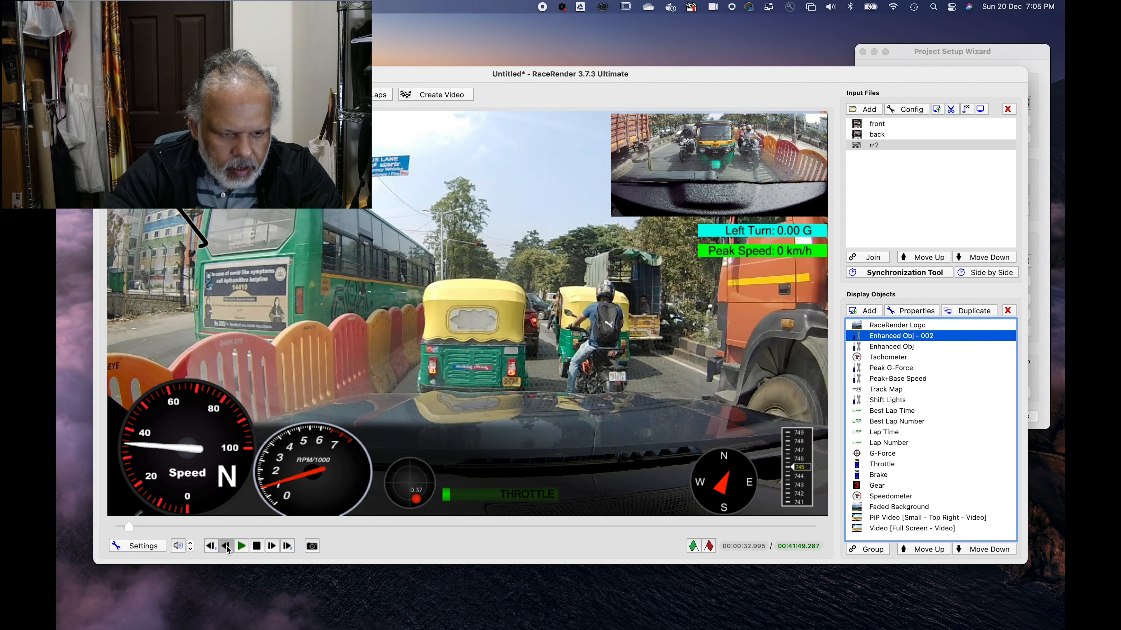
left_click(227, 547)
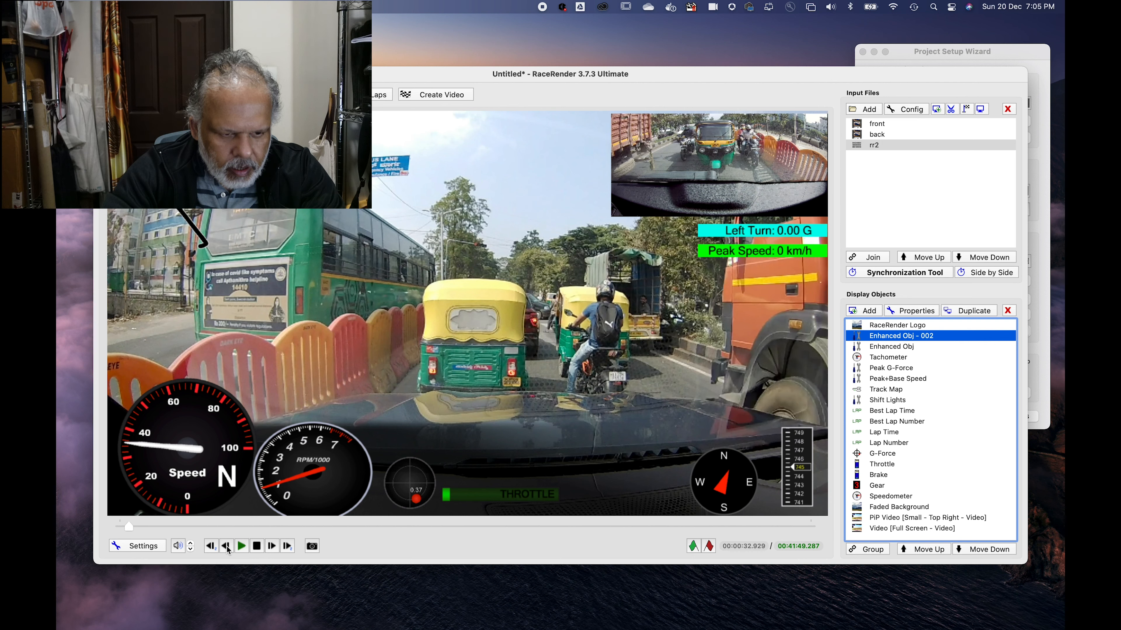
left_click(226, 547)
left_click(227, 548)
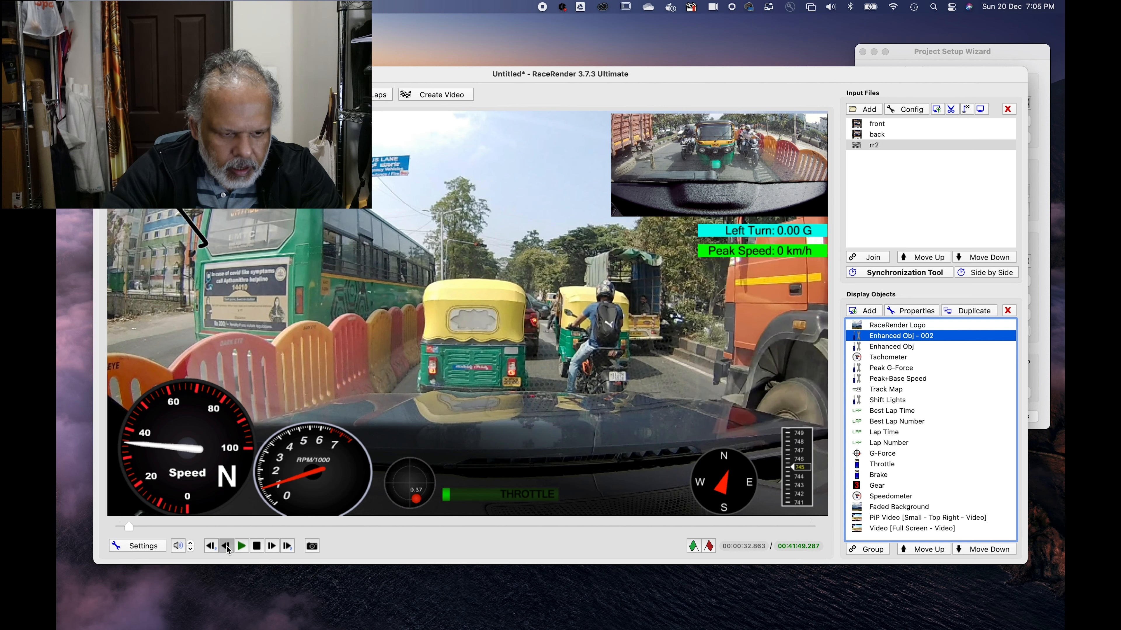
left_click(227, 548)
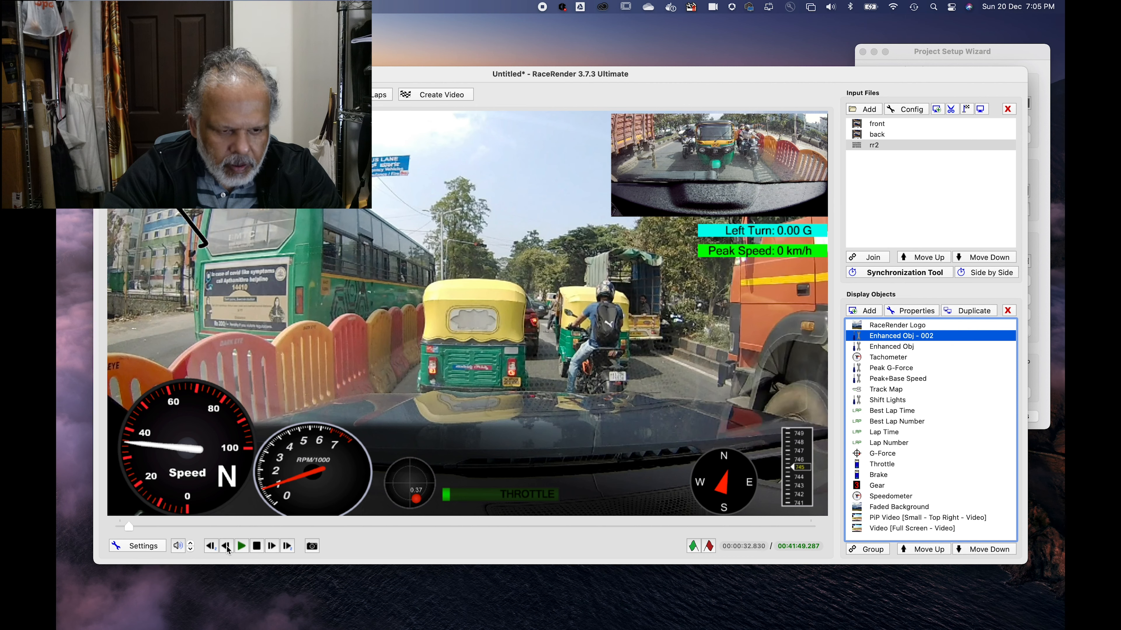
left_click(227, 548)
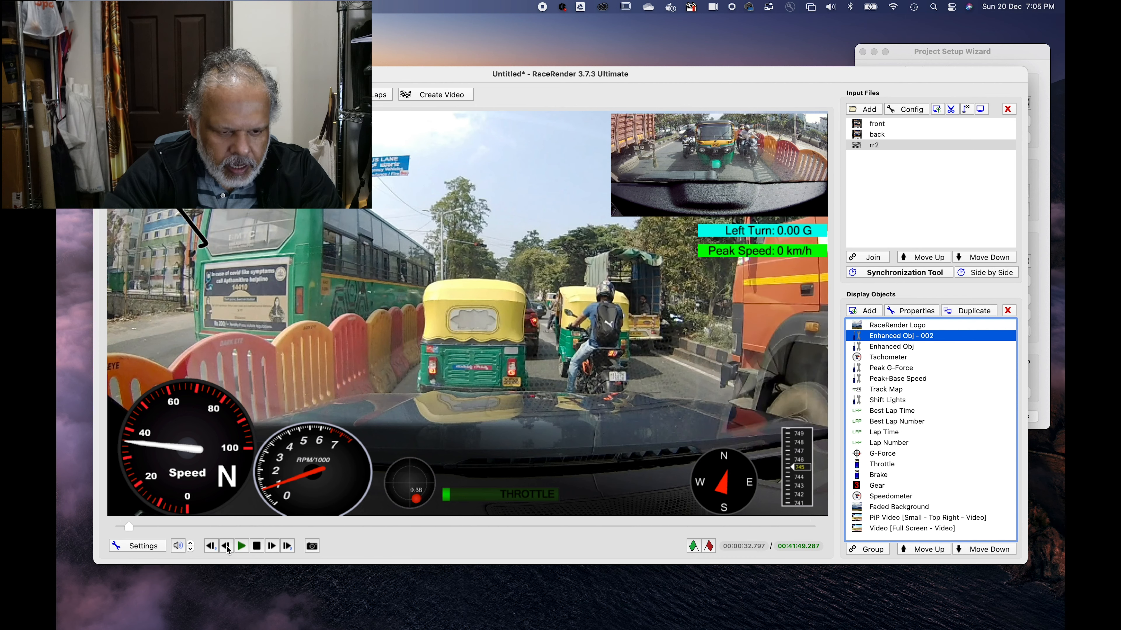
left_click(227, 547)
left_click(227, 547)
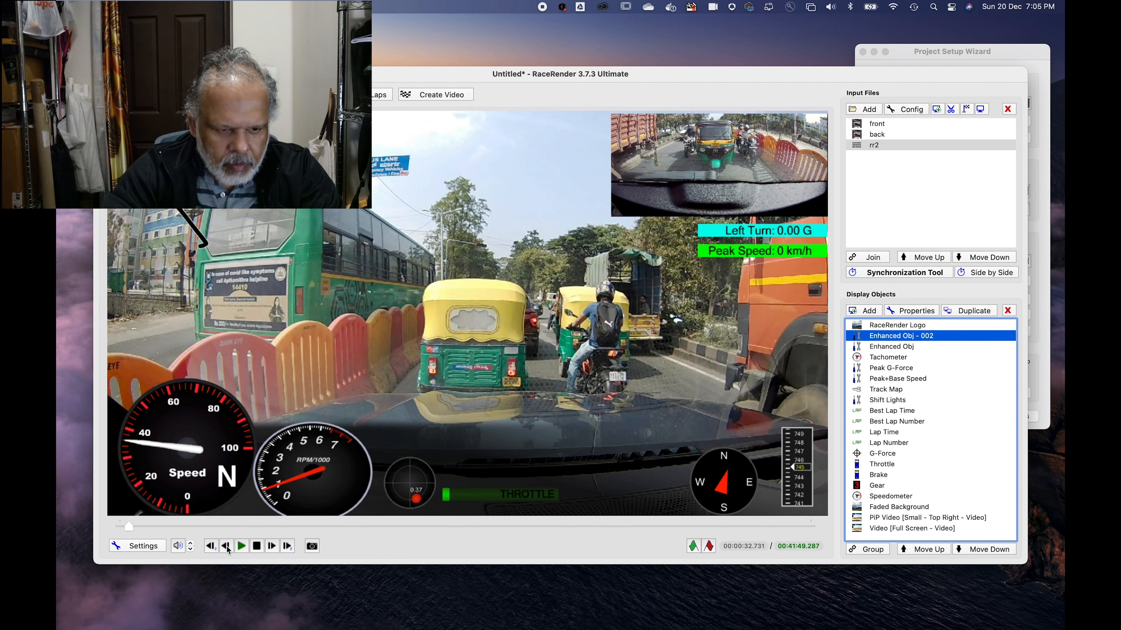
left_click(227, 547)
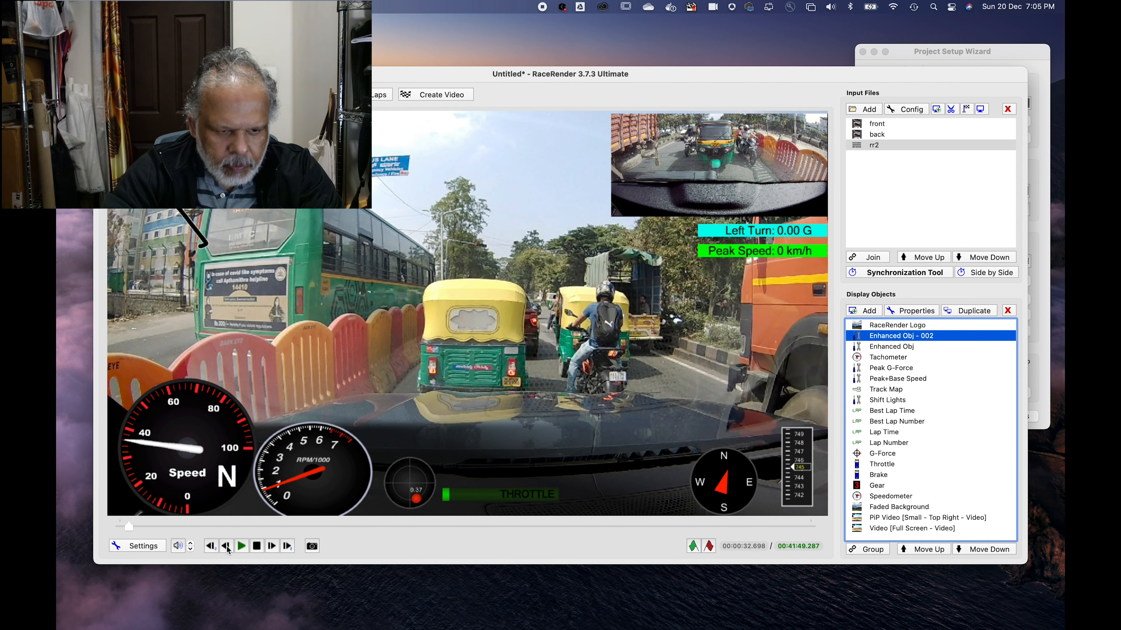
left_click(226, 547)
left_click(227, 547)
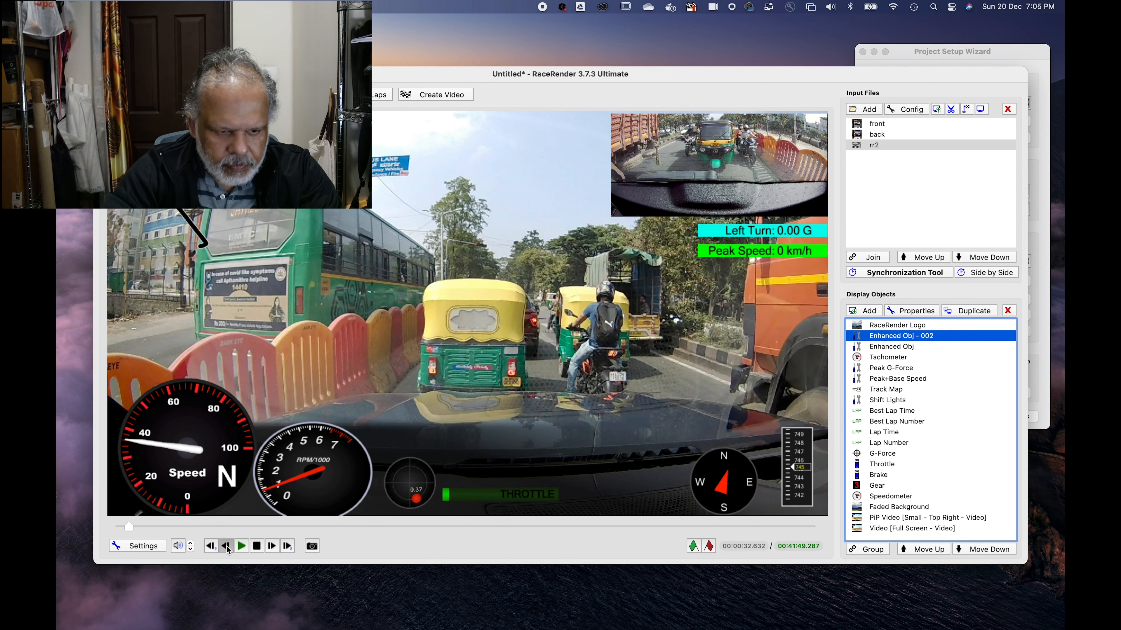
left_click(226, 547)
left_click(227, 547)
left_click(227, 548)
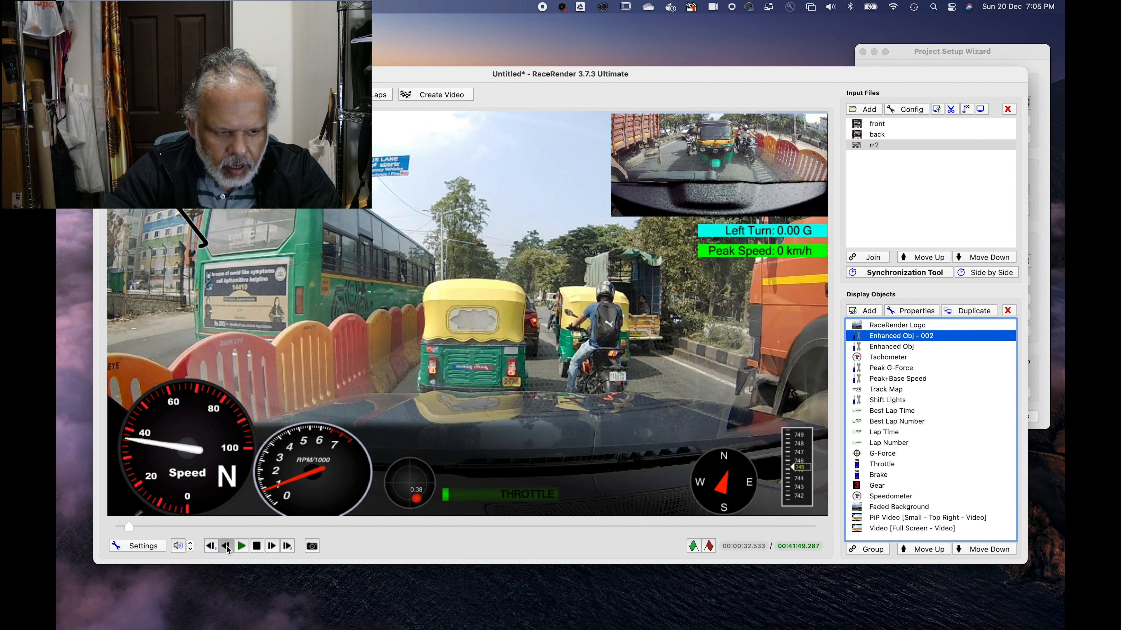
left_click(211, 547)
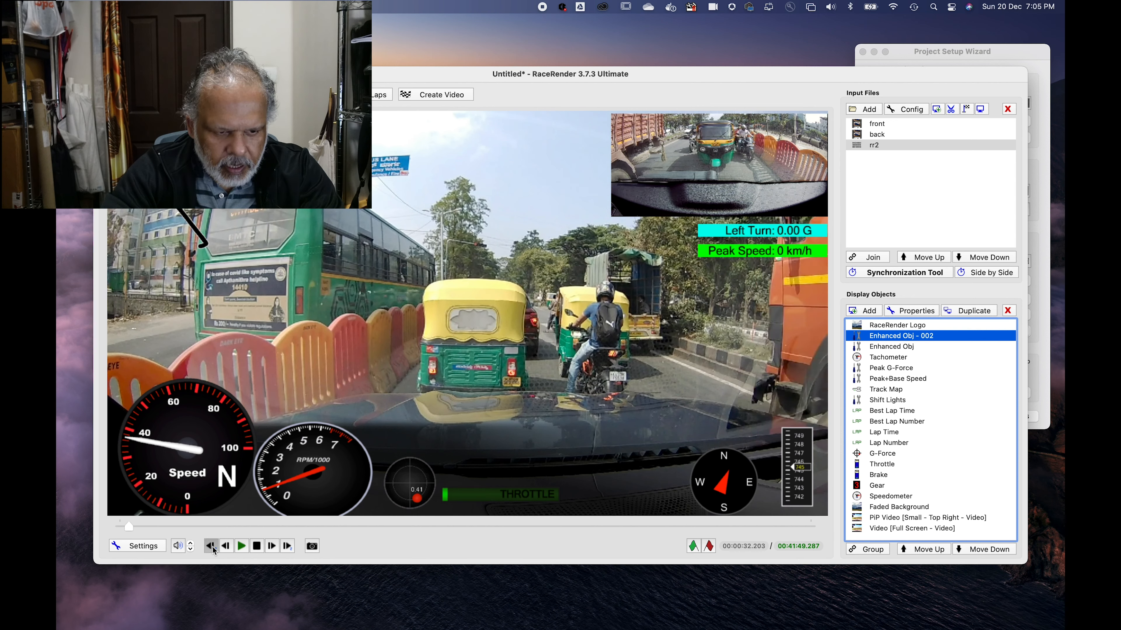
left_click(211, 547)
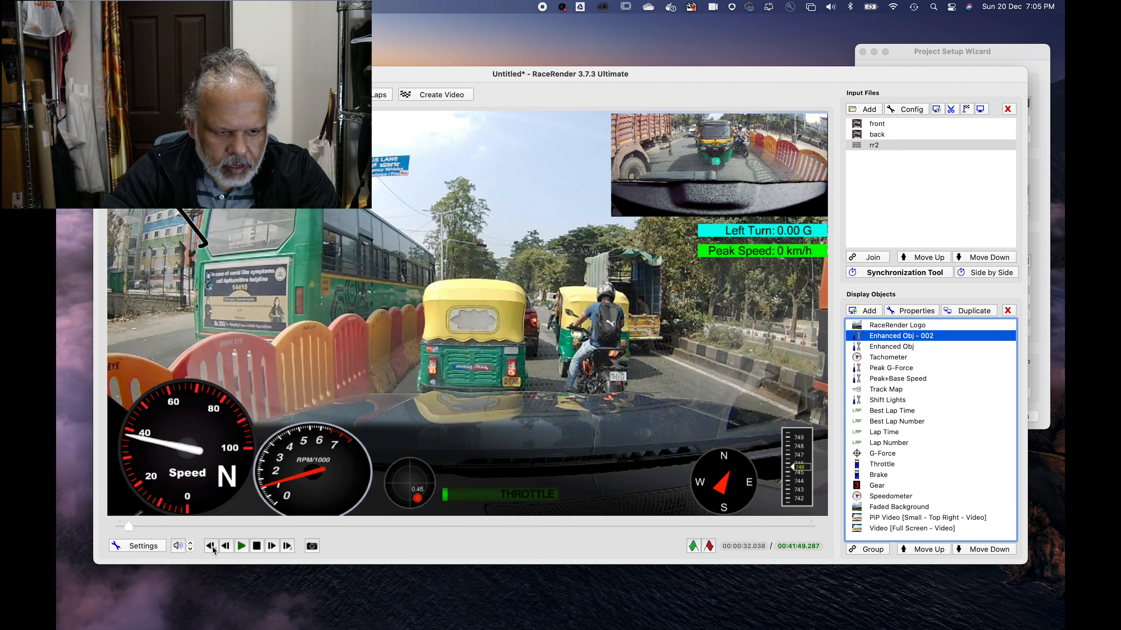
left_click(211, 547)
left_click(211, 547)
left_click(211, 547)
left_click(211, 547)
left_click(212, 547)
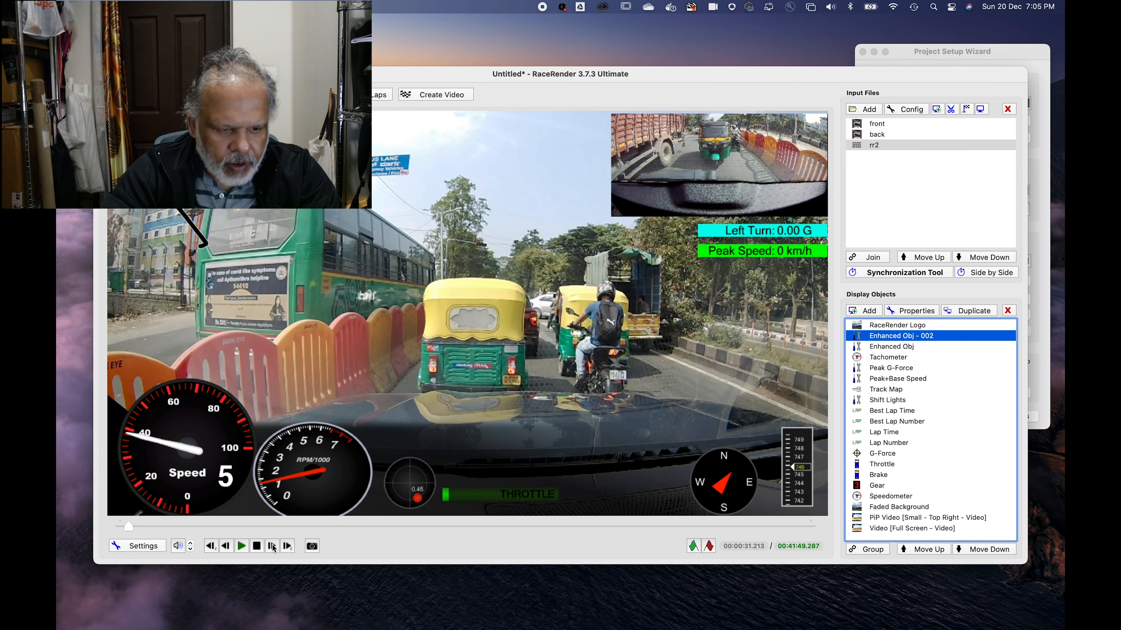
Step: Advance the preview frame by frame to 00:00:31.345, examining the footage for the moment the car stops
left_click(272, 546)
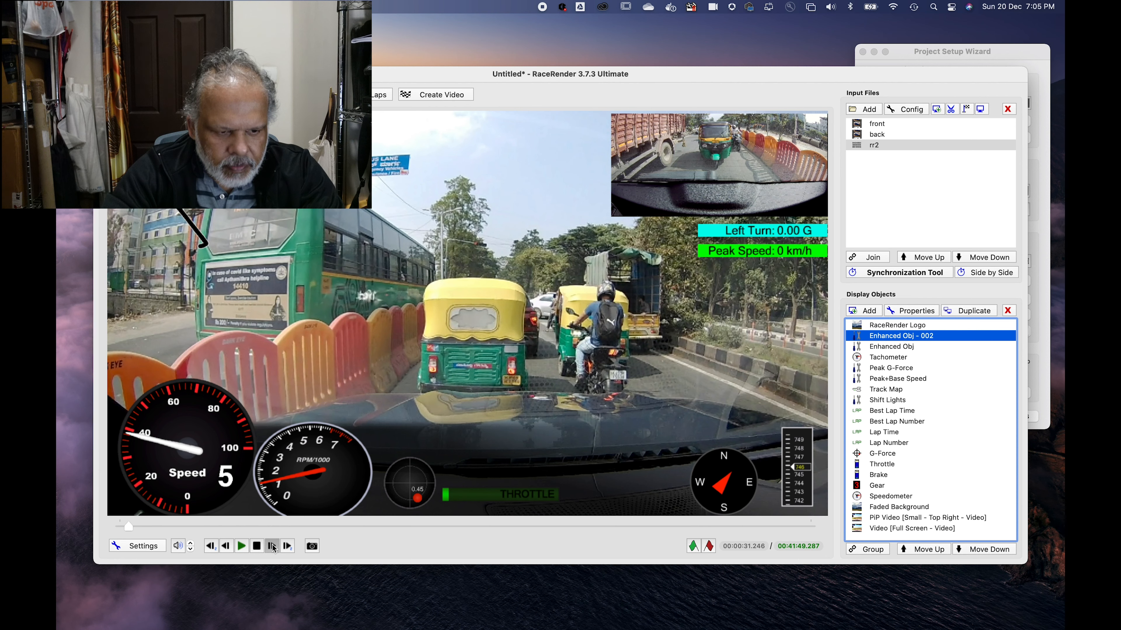
left_click(273, 546)
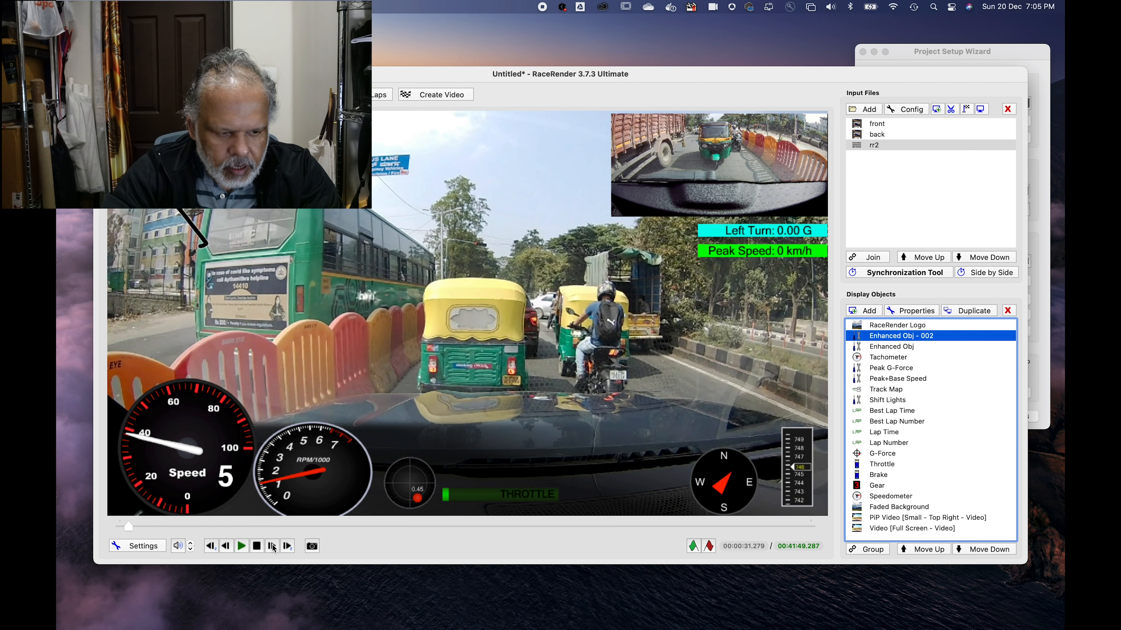
left_click(272, 547)
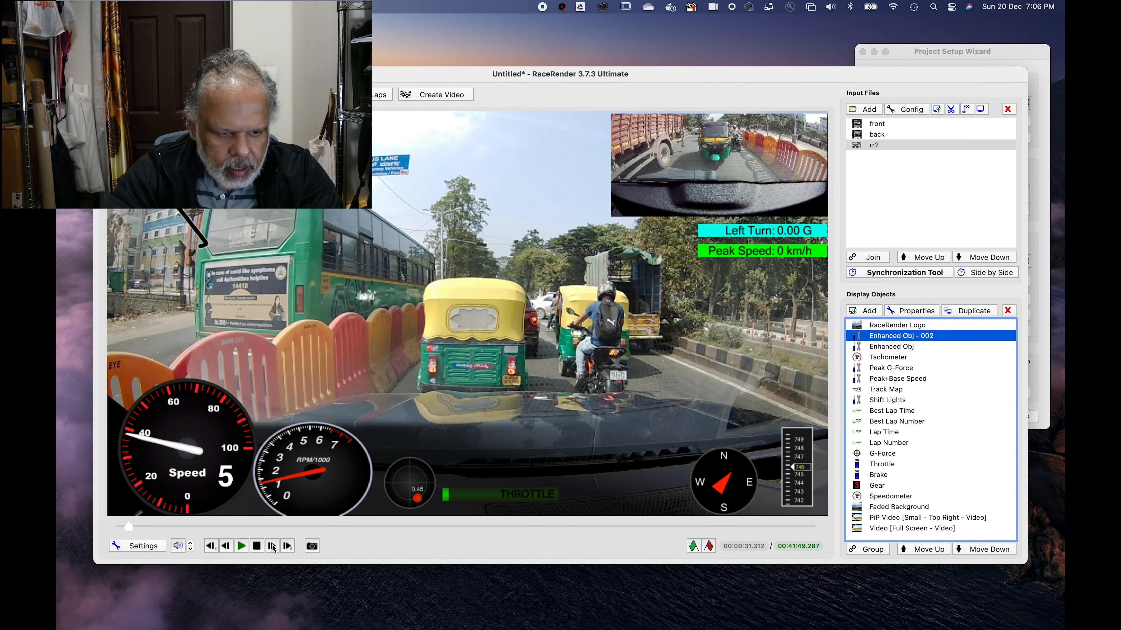
left_click(272, 547)
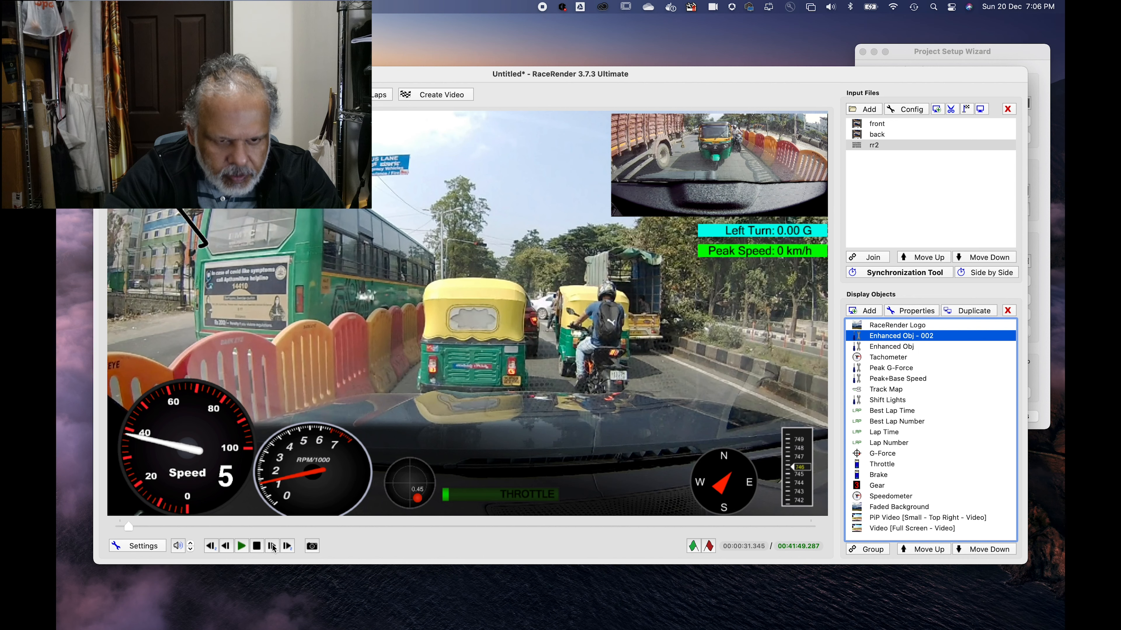
Step: Synchronize the rr2 data event "Movement: First time coming to a stop after moving" to preview time 00:00:31.312 using the Data Synchronization Wizard
left_click(226, 548)
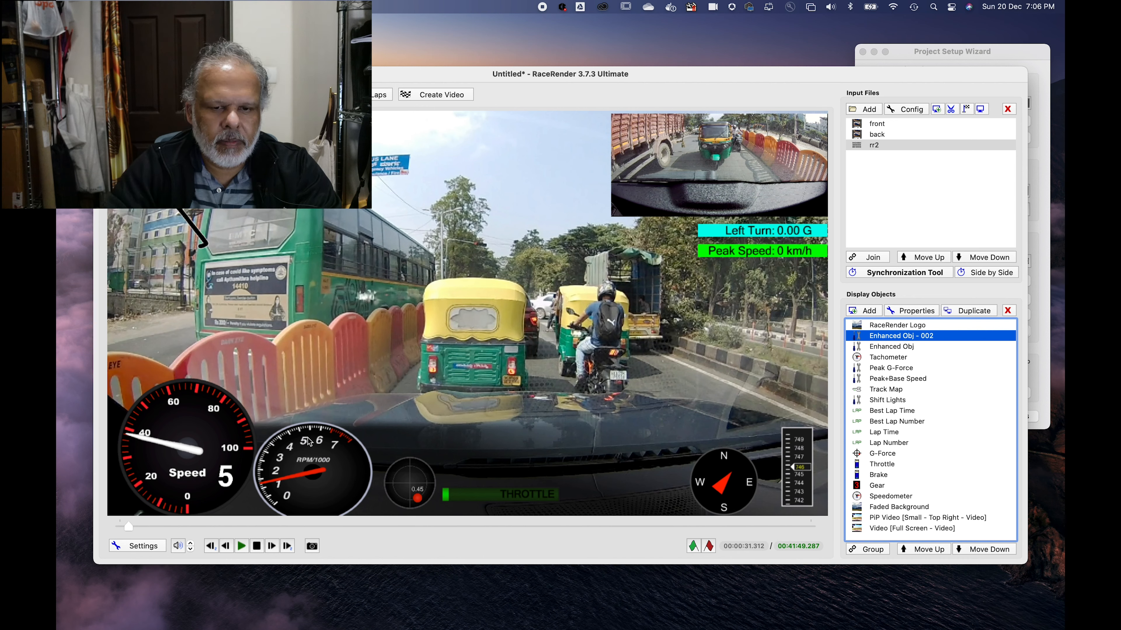
left_click(888, 275)
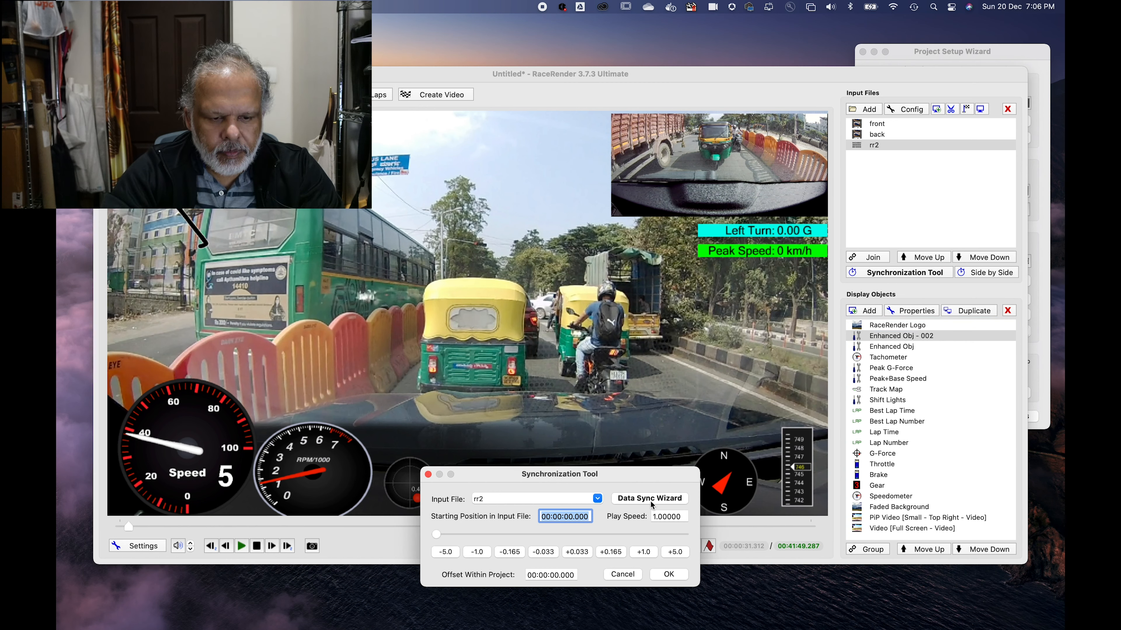
left_click_drag(495, 472, 485, 370)
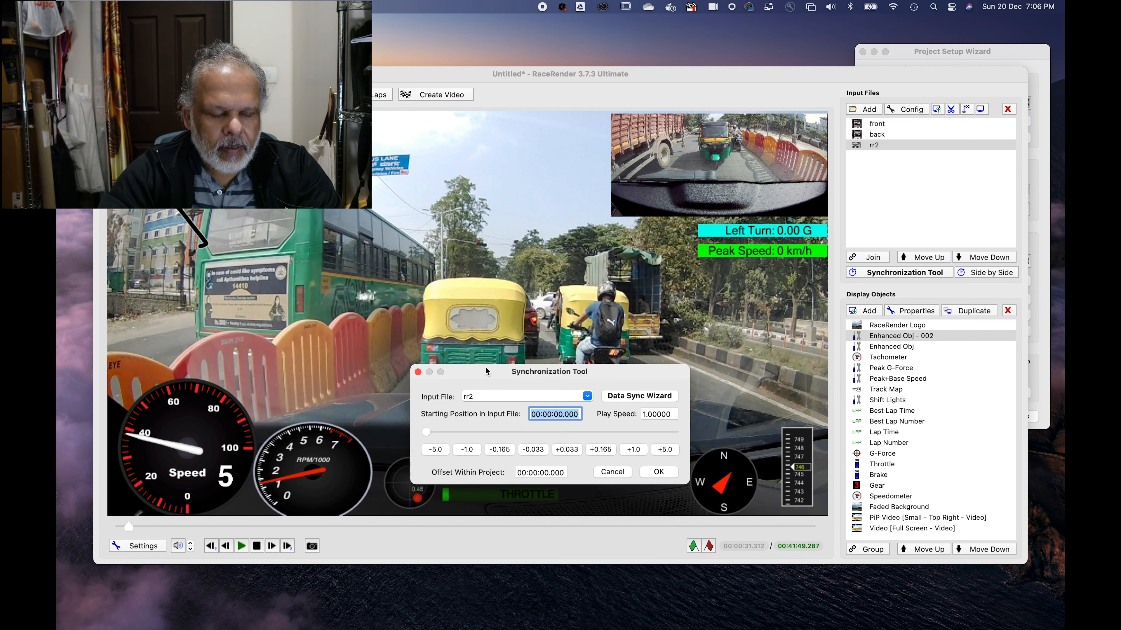
left_click(636, 396)
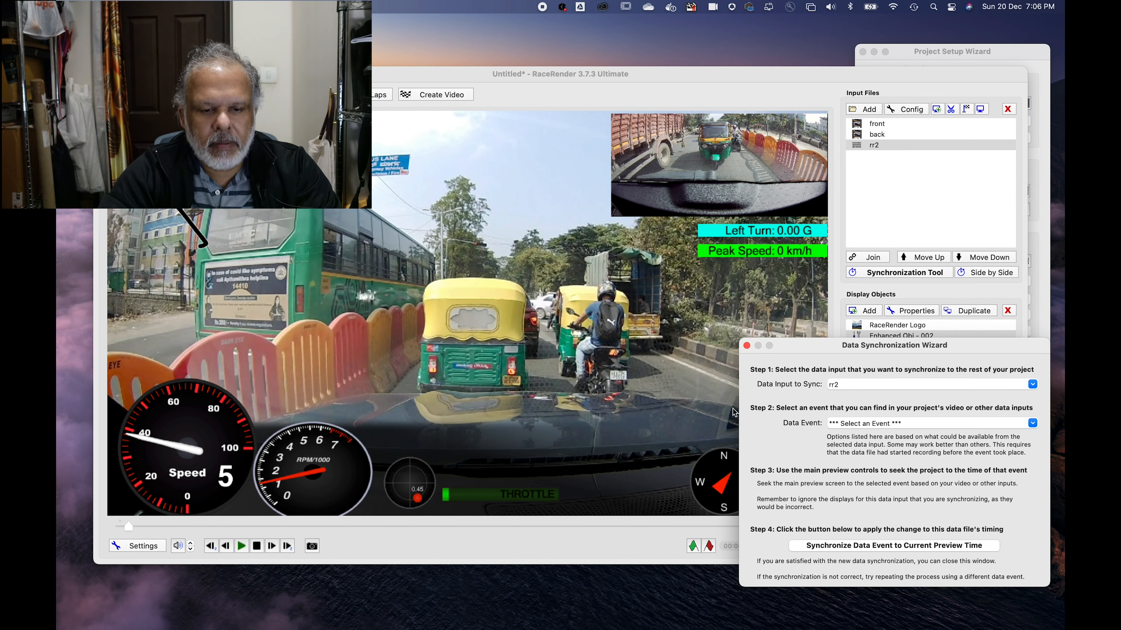
left_click_drag(808, 349, 521, 188)
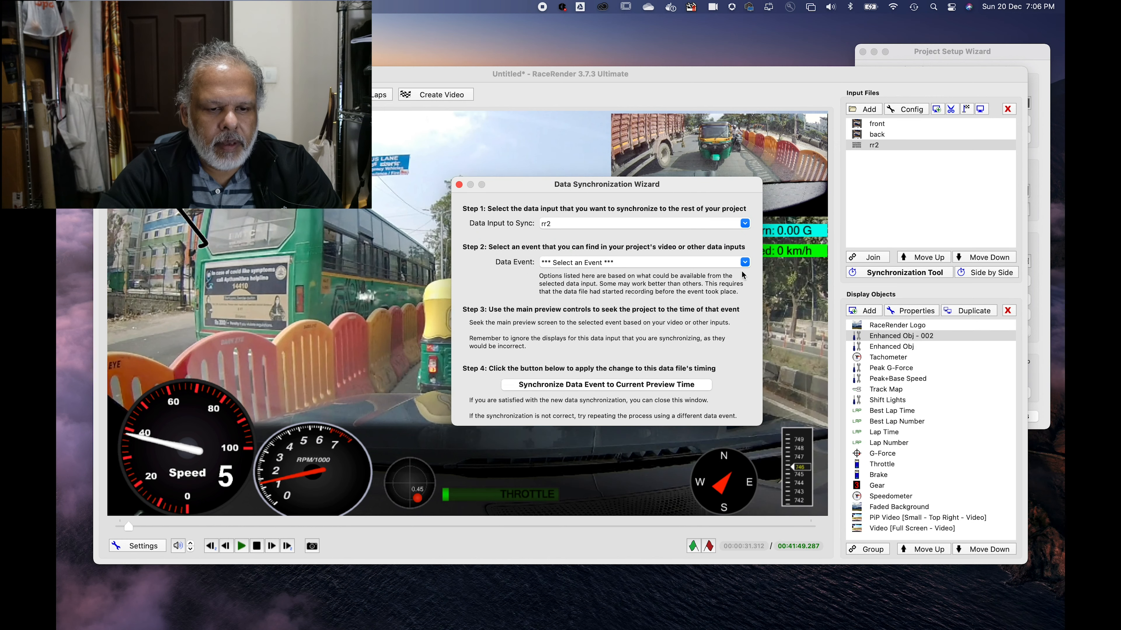
left_click(745, 262)
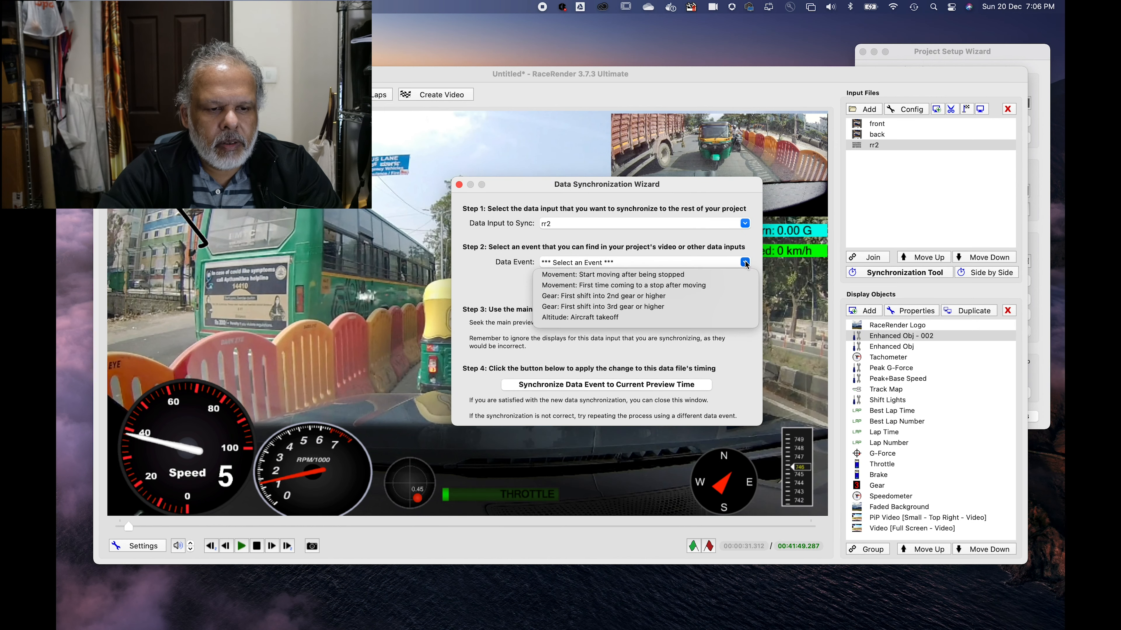
left_click(614, 286)
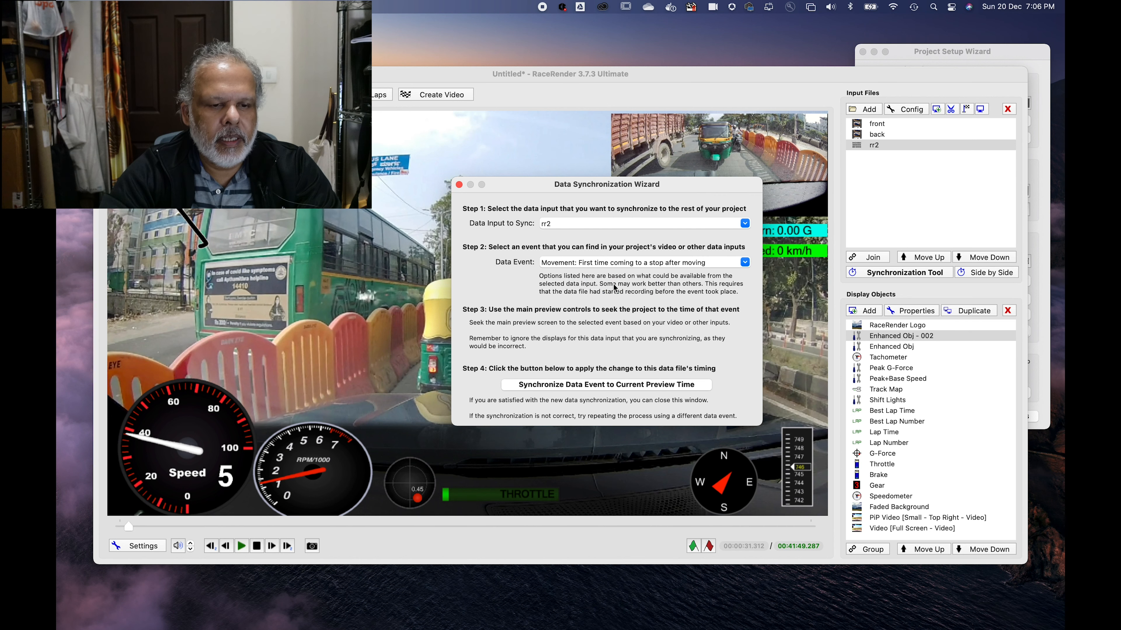
left_click(631, 387)
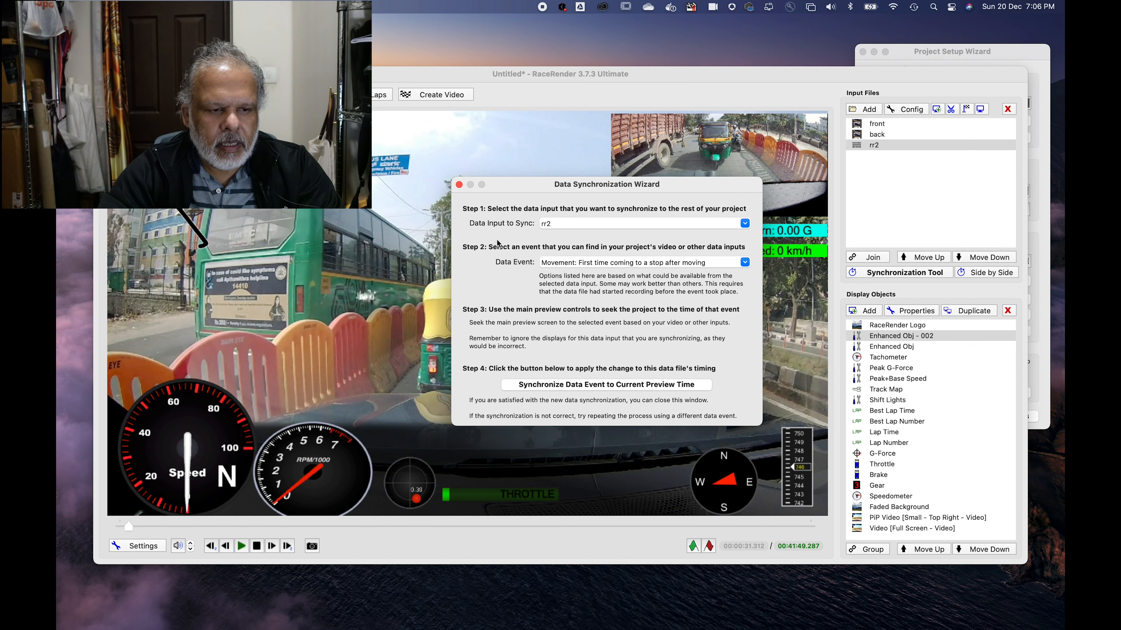
left_click(459, 185)
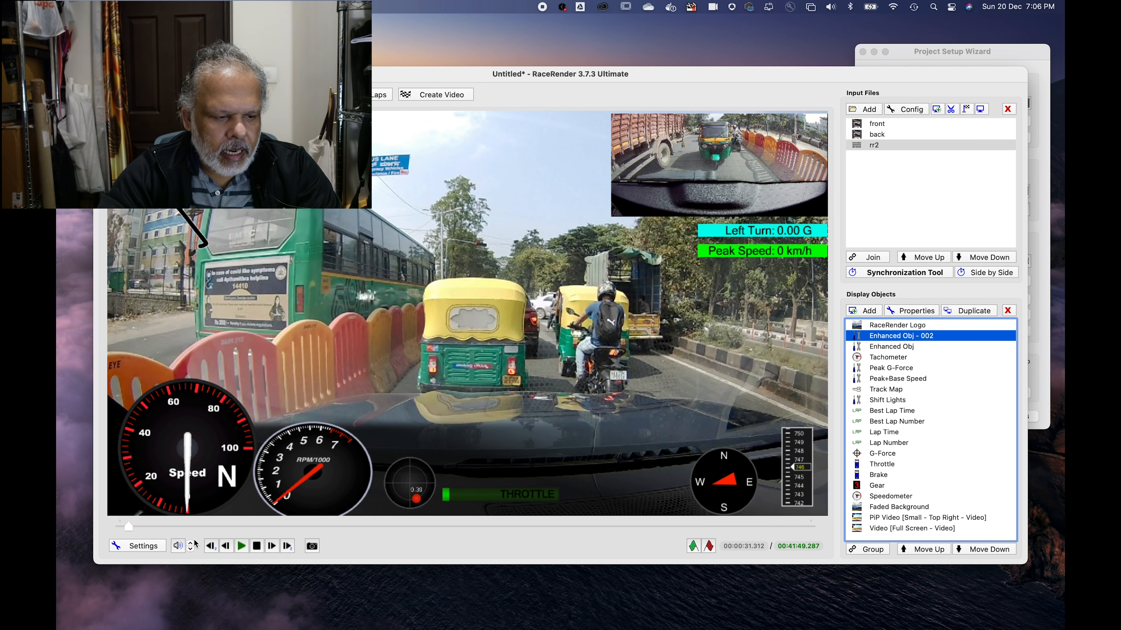
Step: Play the preview from just before the stop and again from the project start, checking the gauges against the footage, and stop playback
left_click_drag(129, 530, 63, 526)
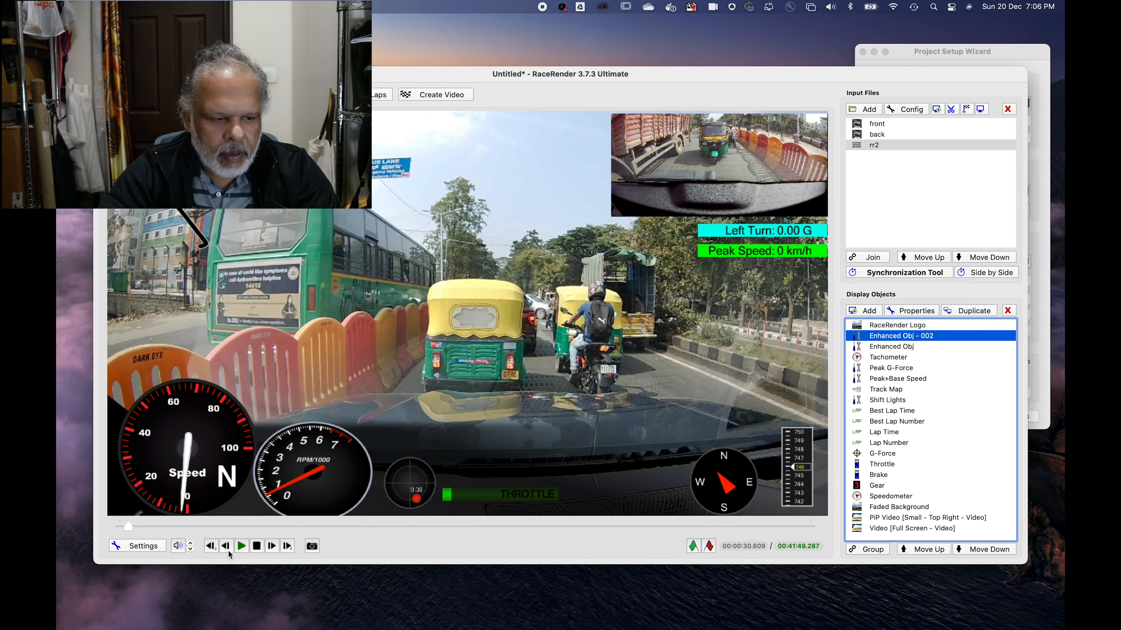
left_click(242, 546)
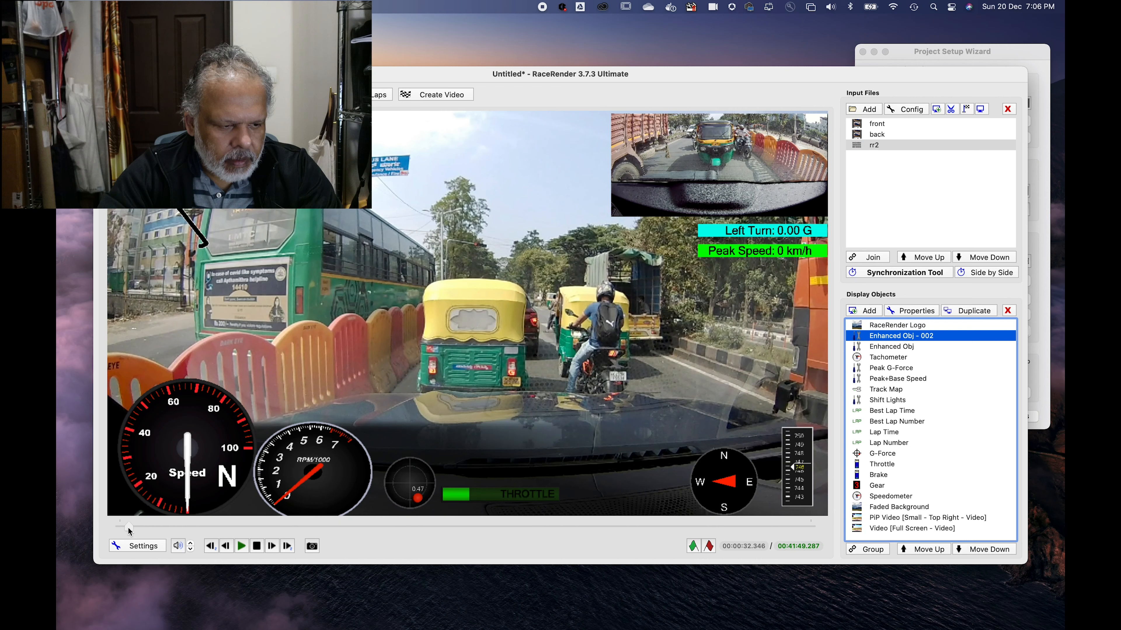
left_click(118, 527)
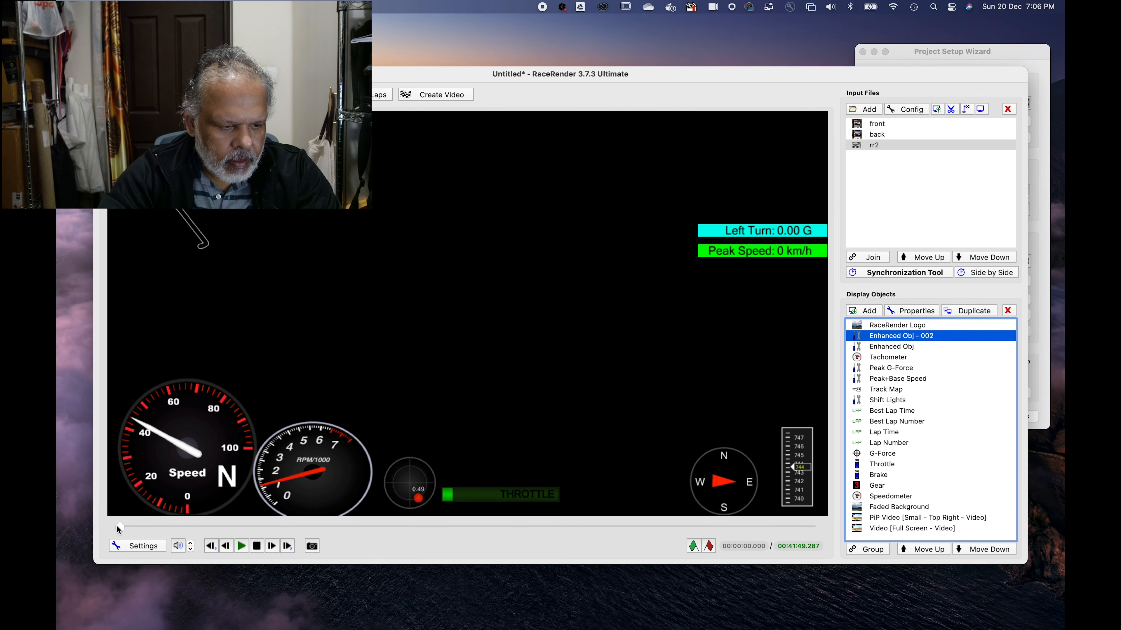
left_click(241, 548)
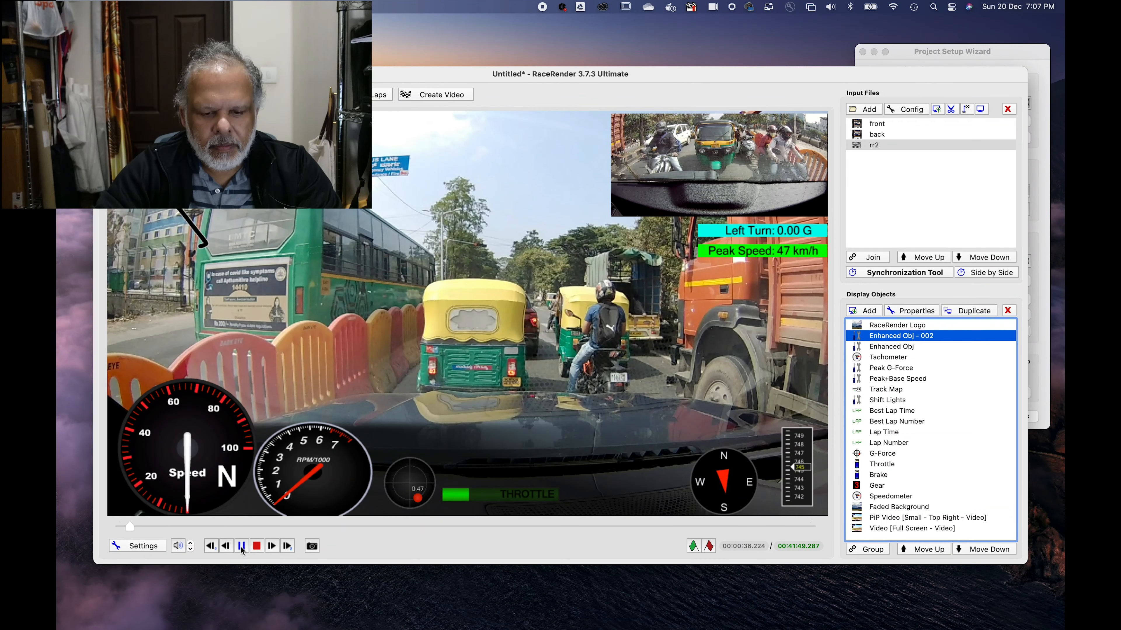
left_click(257, 547)
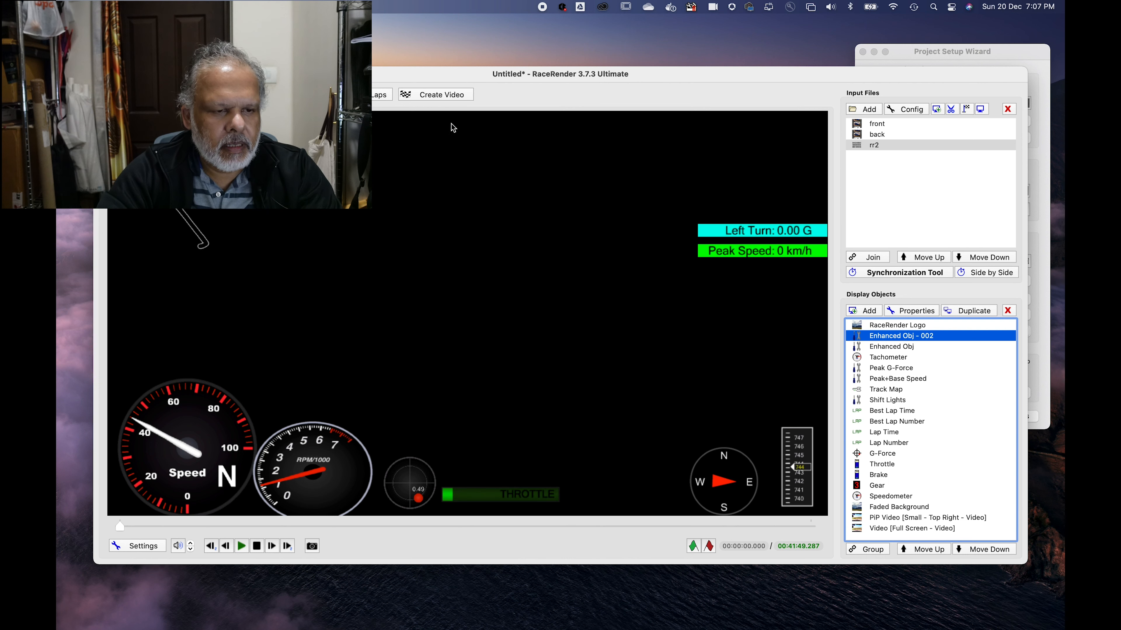
Step: Start creating the output video and save the current project as OverlayVideo in the rr folder
left_click(446, 96)
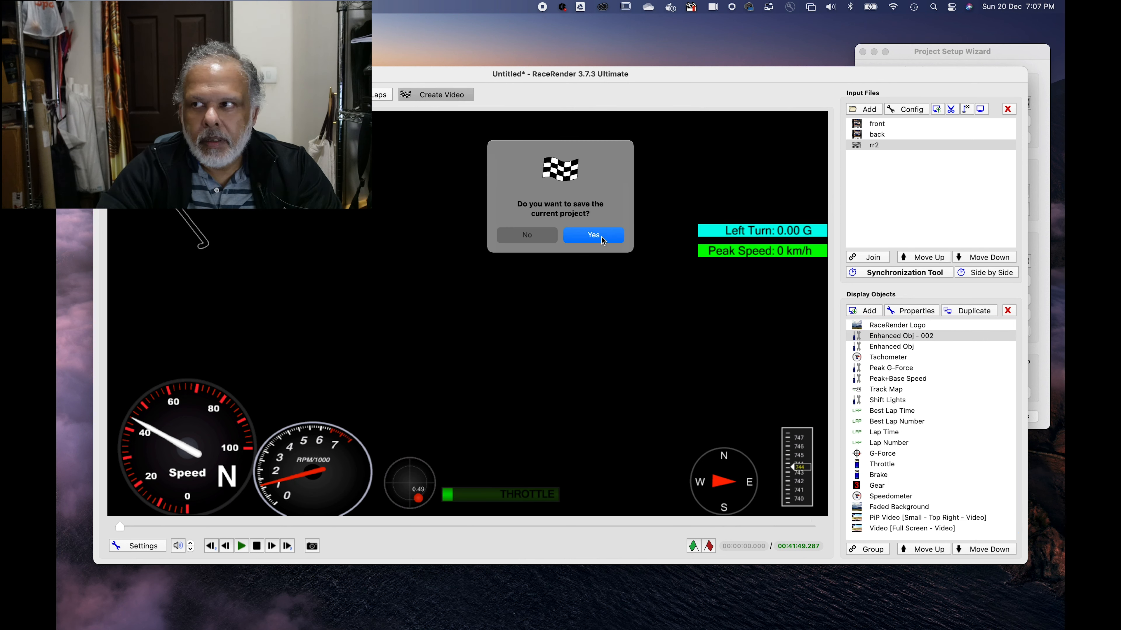
left_click(593, 235)
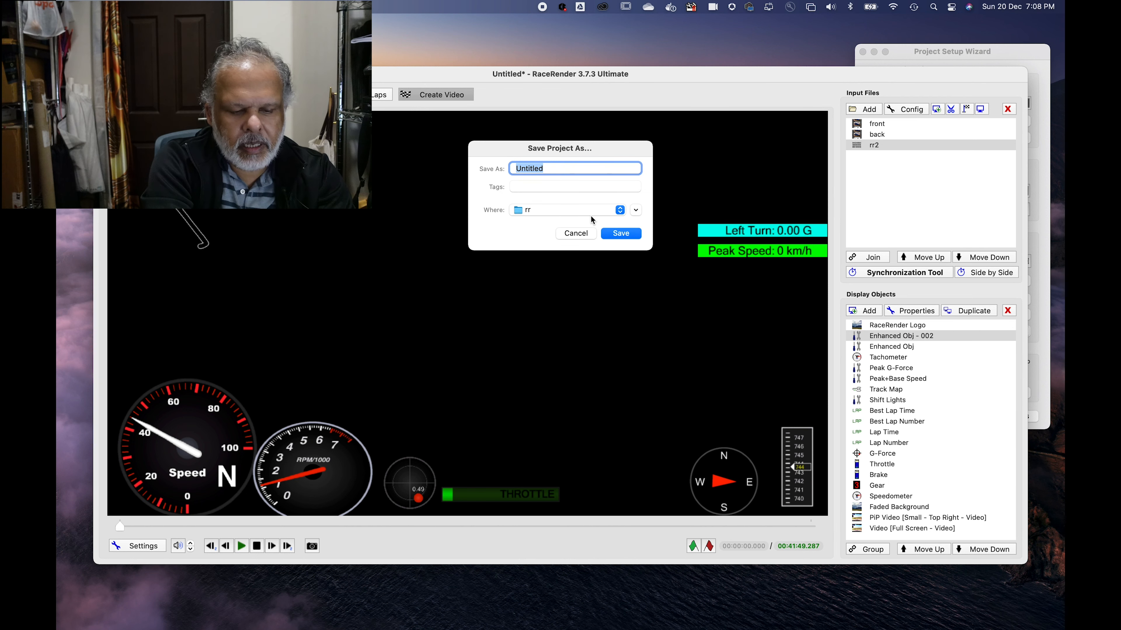
type("OverlayVideo")
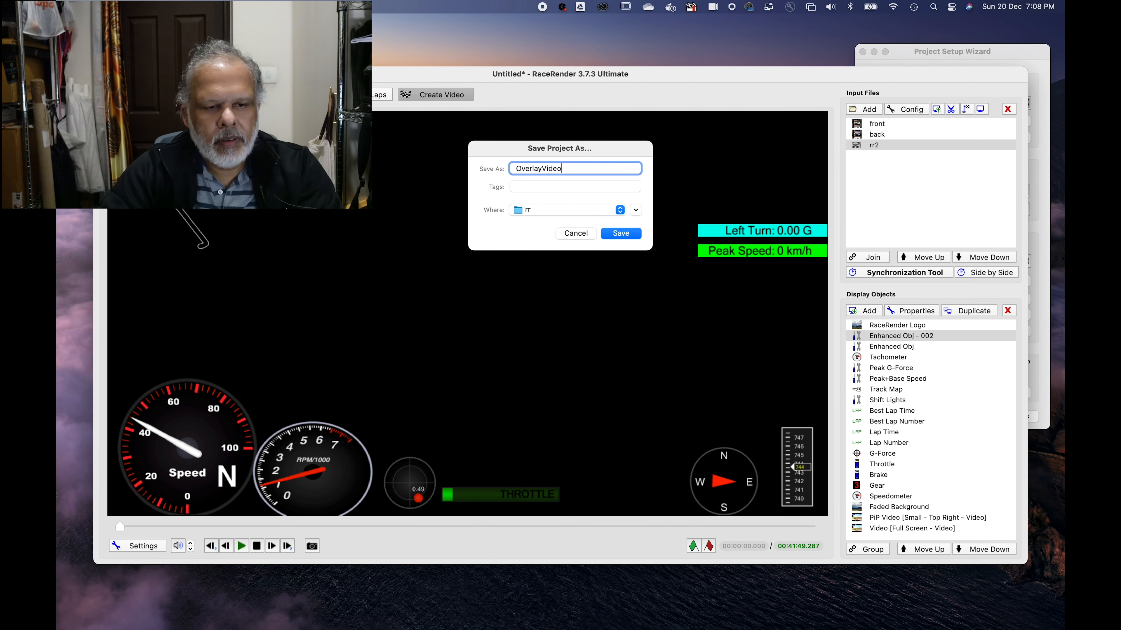
left_click(621, 234)
Step: Open the output profile choices for the video file and browse to the higher-resolution local file profiles
left_click(557, 223)
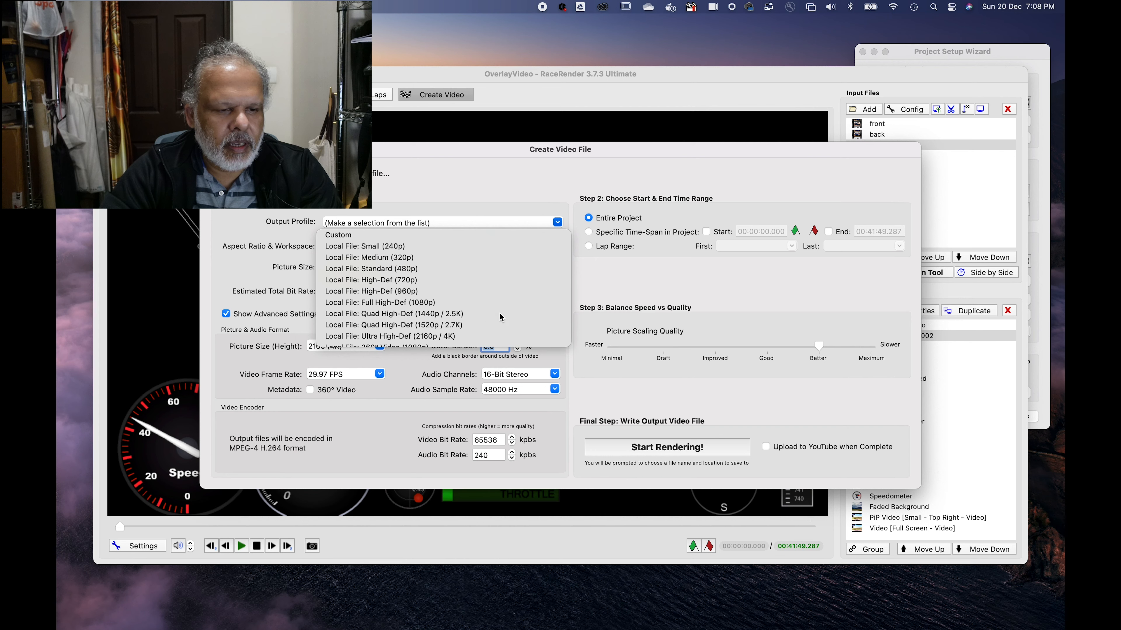
scroll(478, 308, "down", 3)
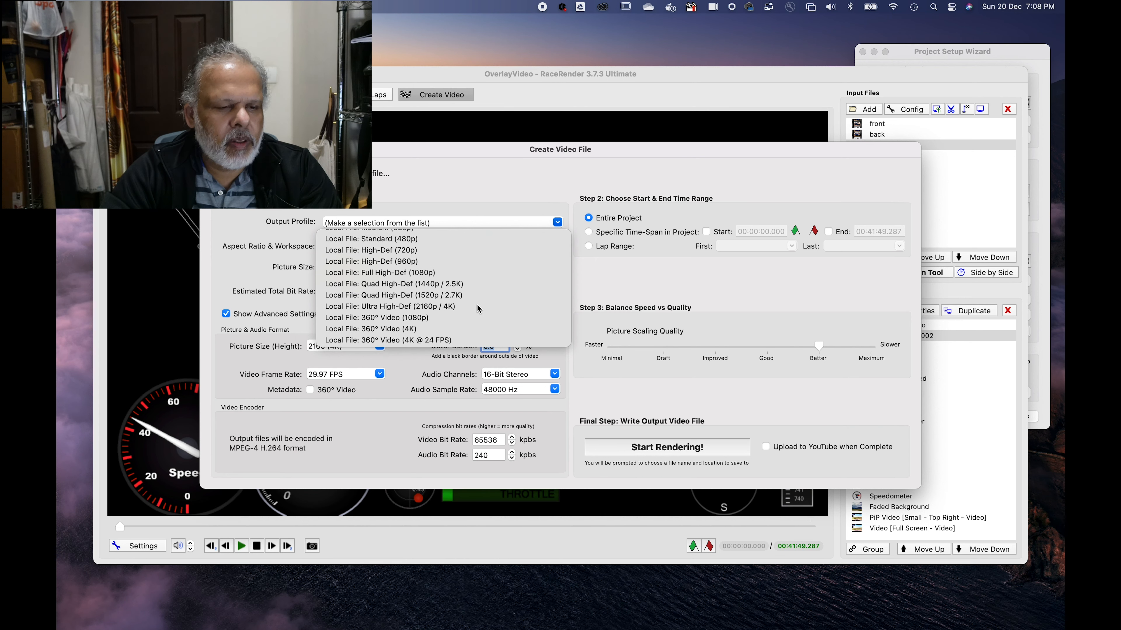